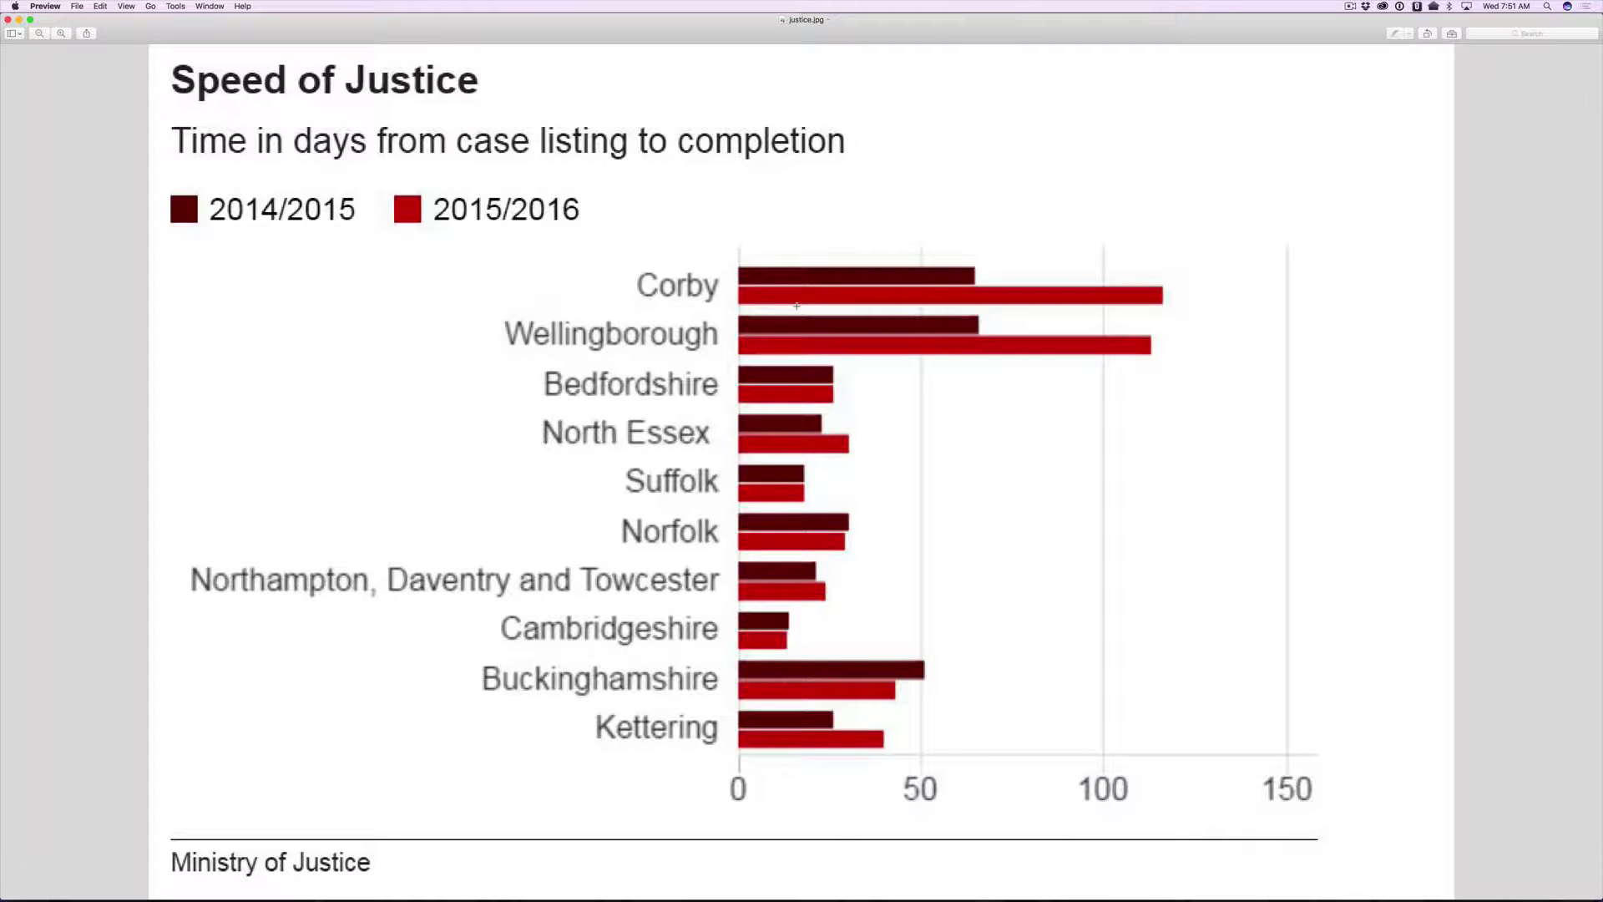
Switch to Final Cut Pro and append the Horizontal title from the Stupid Raisins Data Pop Bar group to the timeline.
{"action": "key", "text": "super+Tab"}
{"action": "key", "text": "super+Tab"}
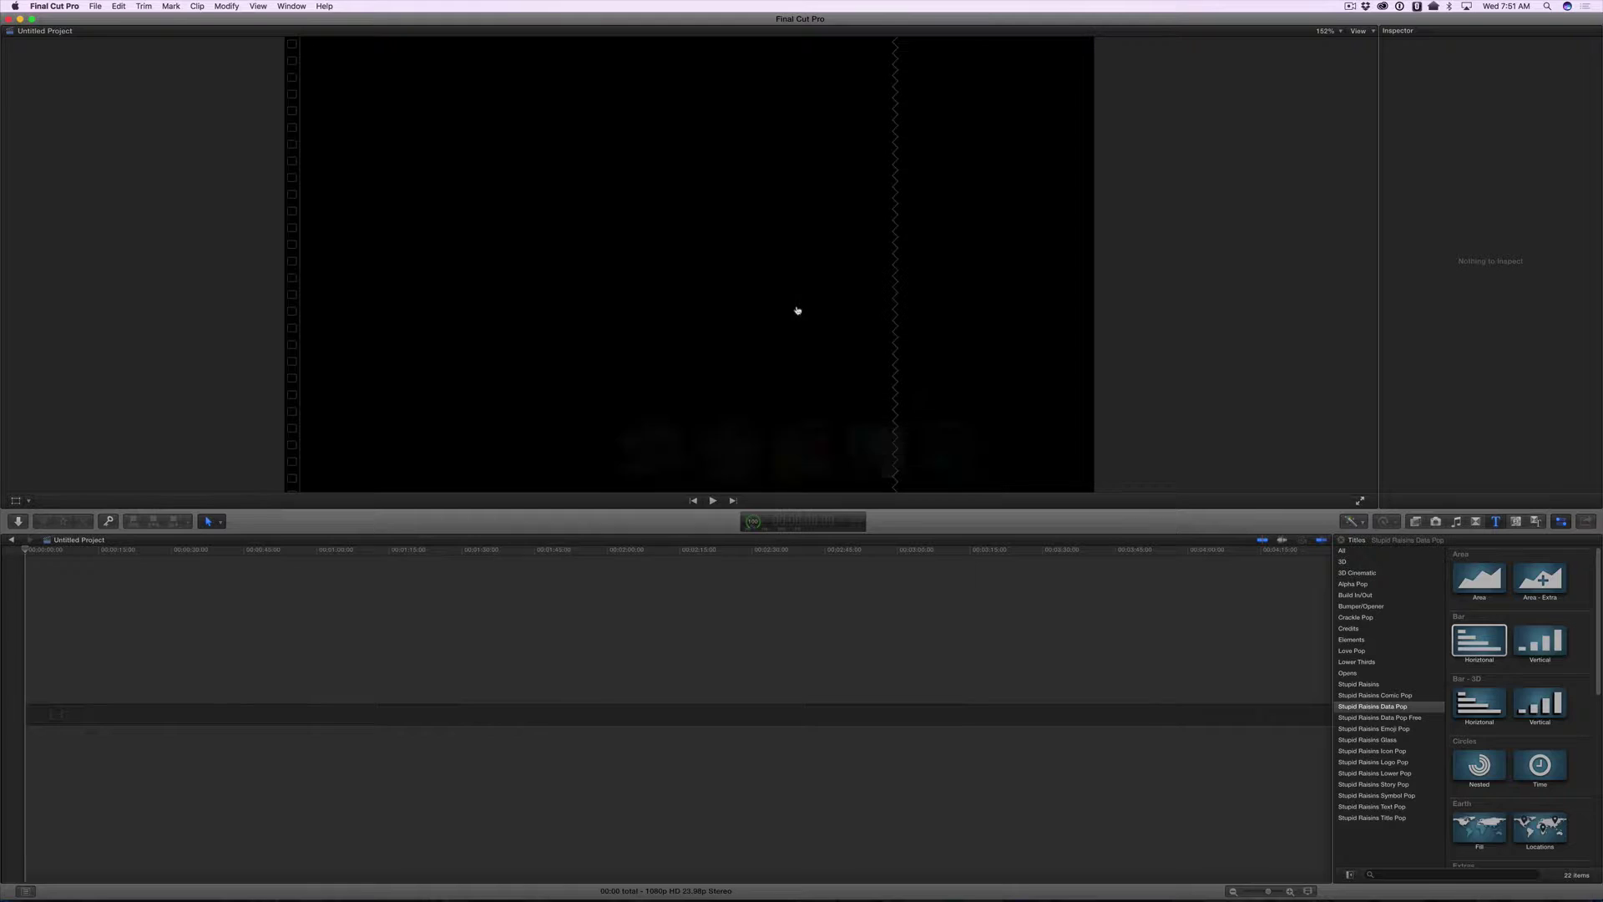
{"action": "left_click", "coordinate": [1476, 644]}
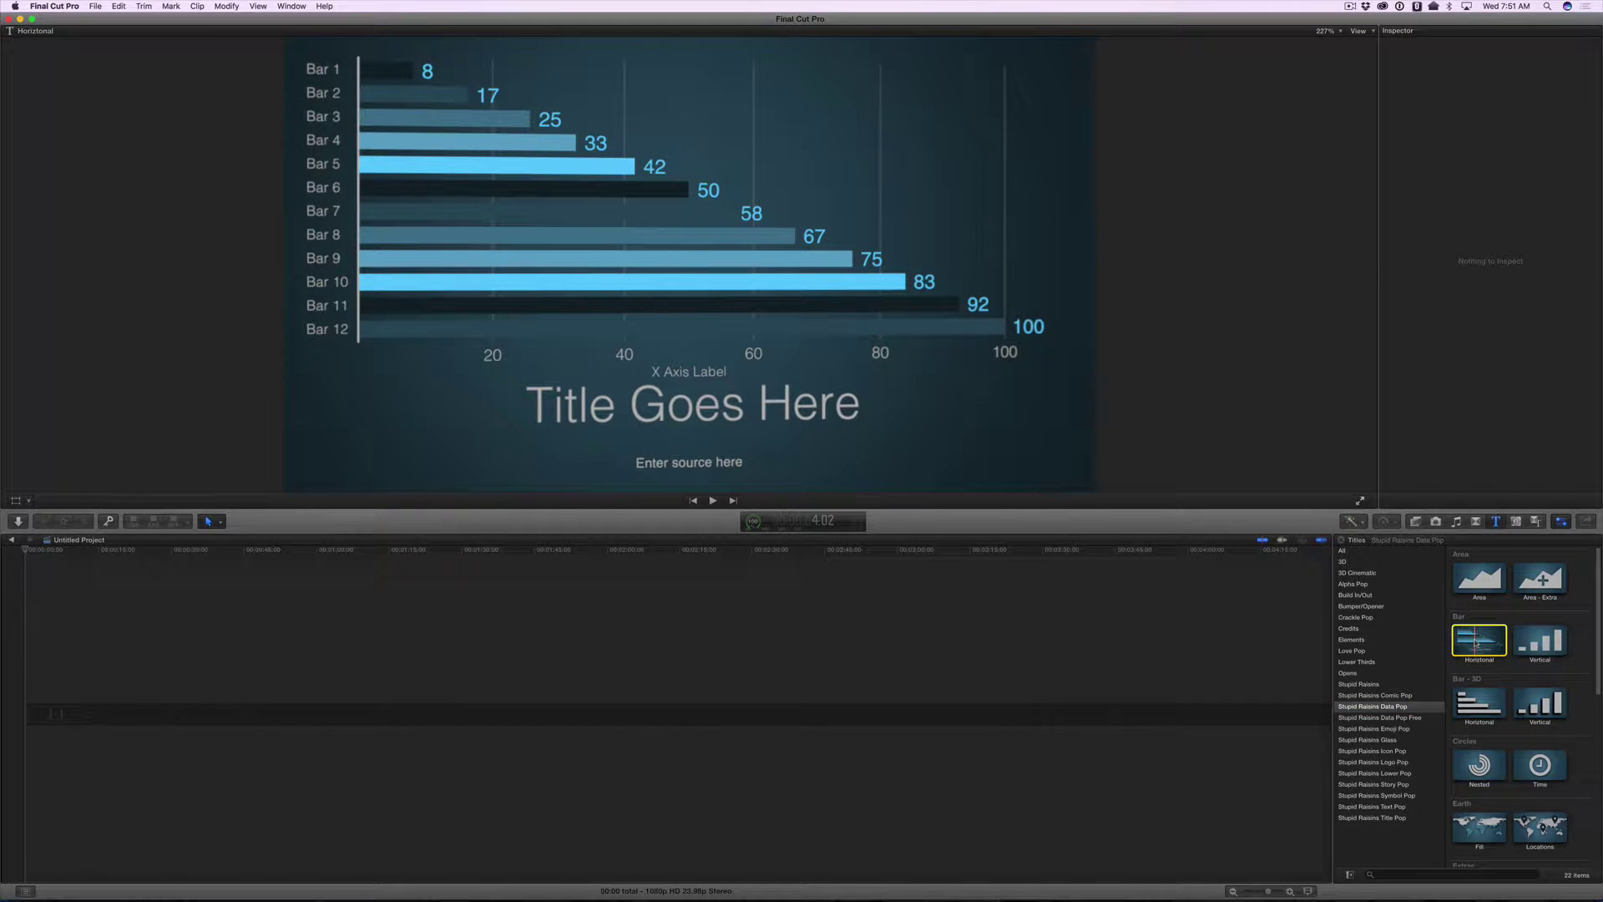
{"action": "key", "text": "e"}
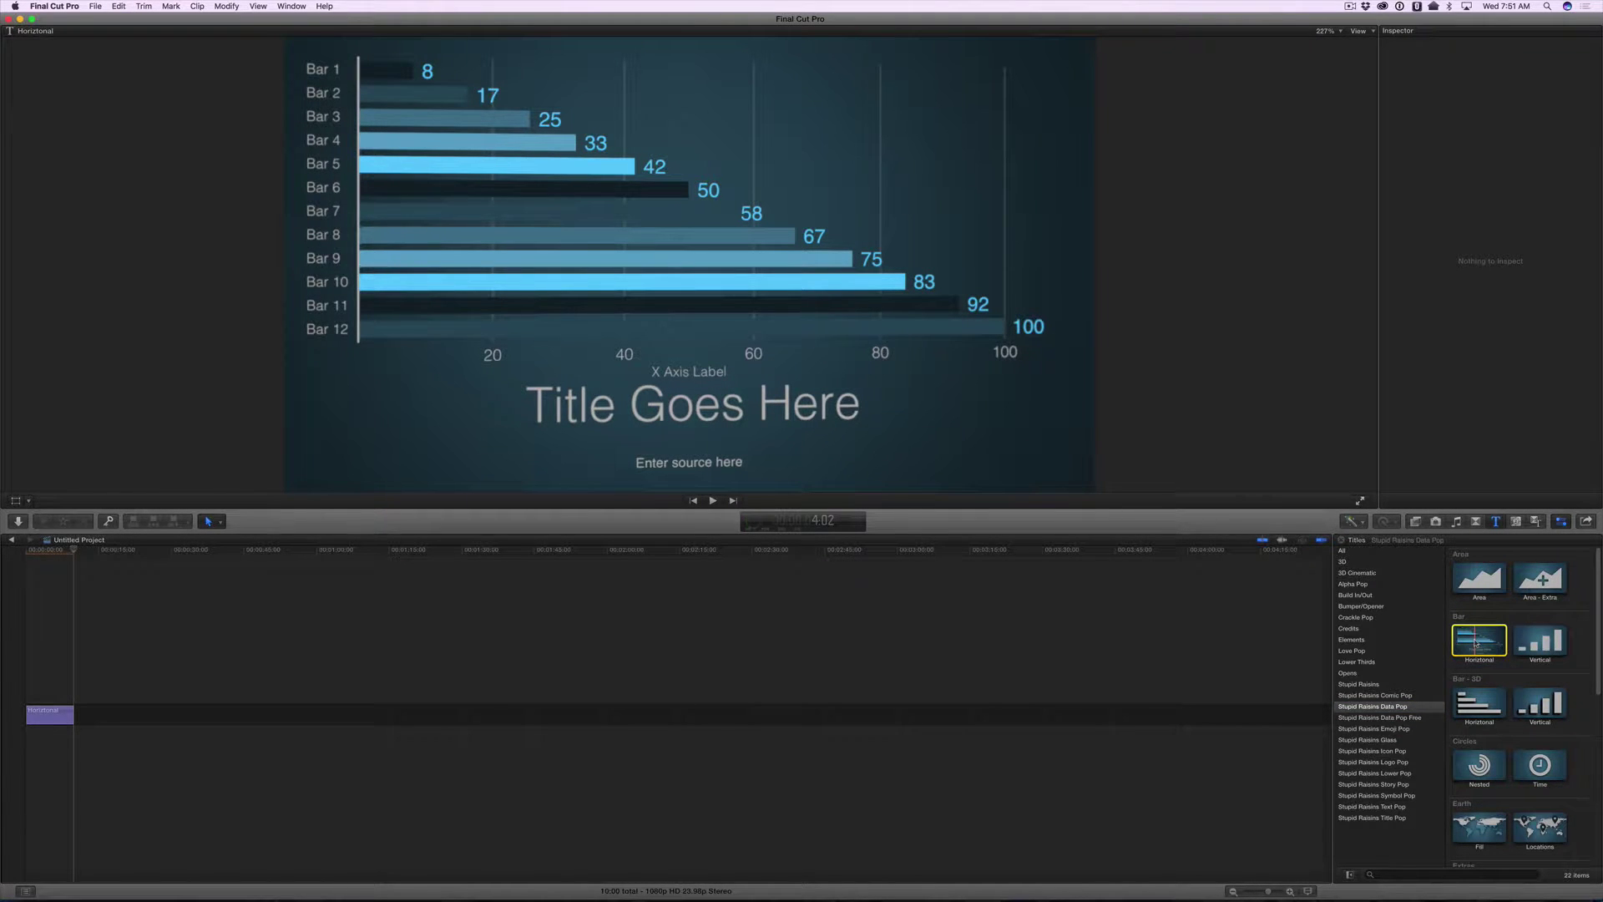
Set the horizontal bar chart title's number of bars to 3.
{"action": "key", "text": "shift+z"}
{"action": "left_click", "coordinate": [637, 680]}
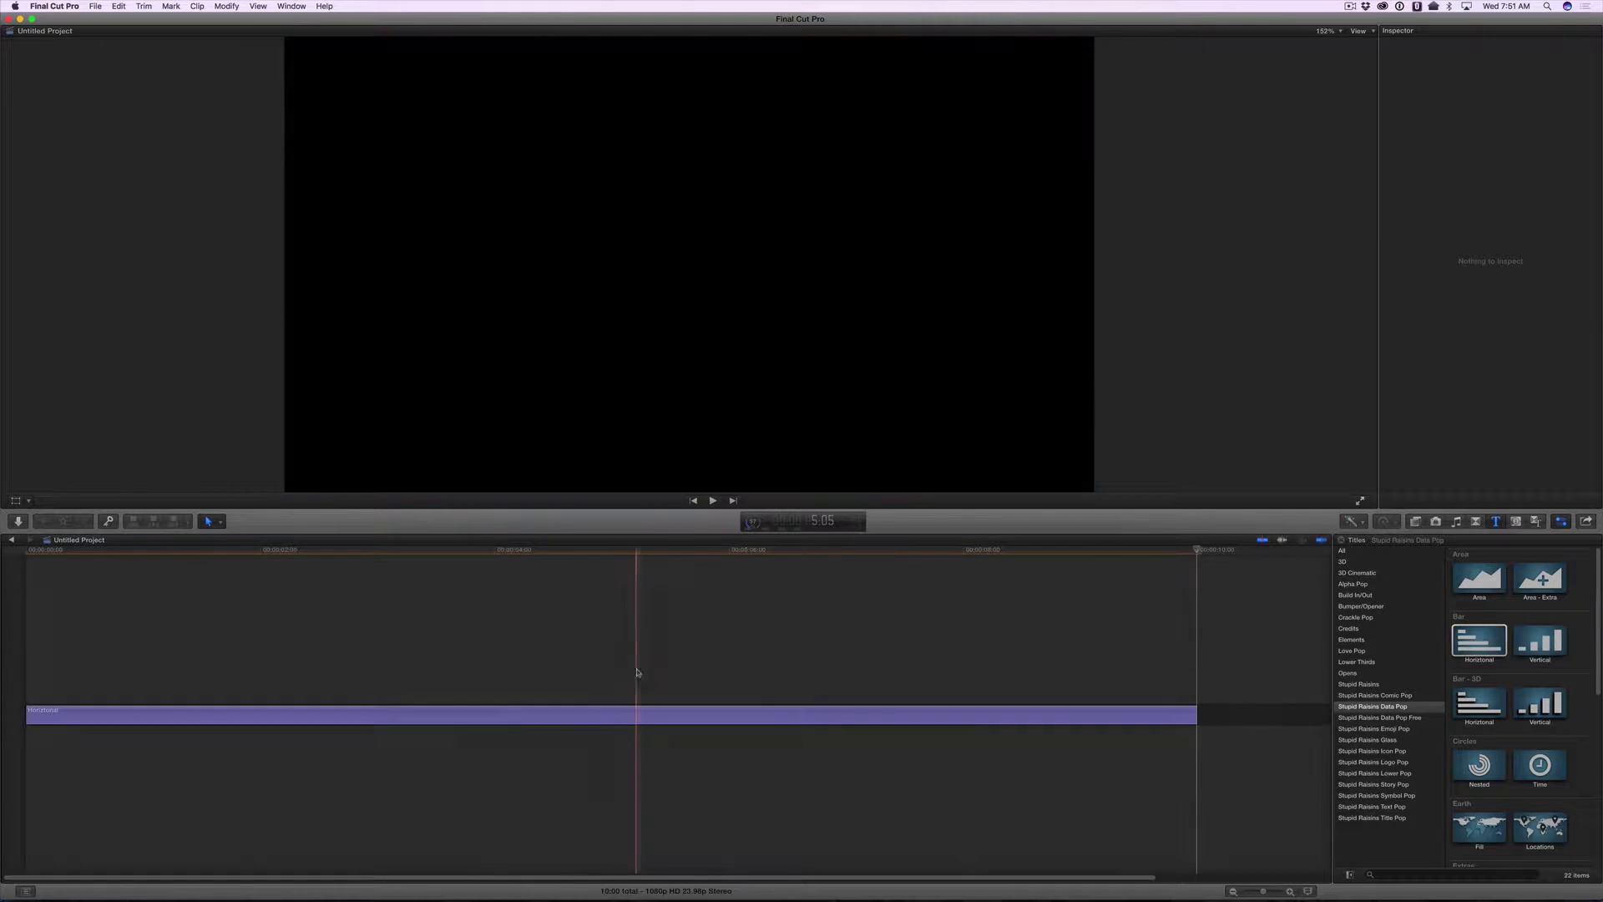
{"action": "left_click", "coordinate": [624, 720]}
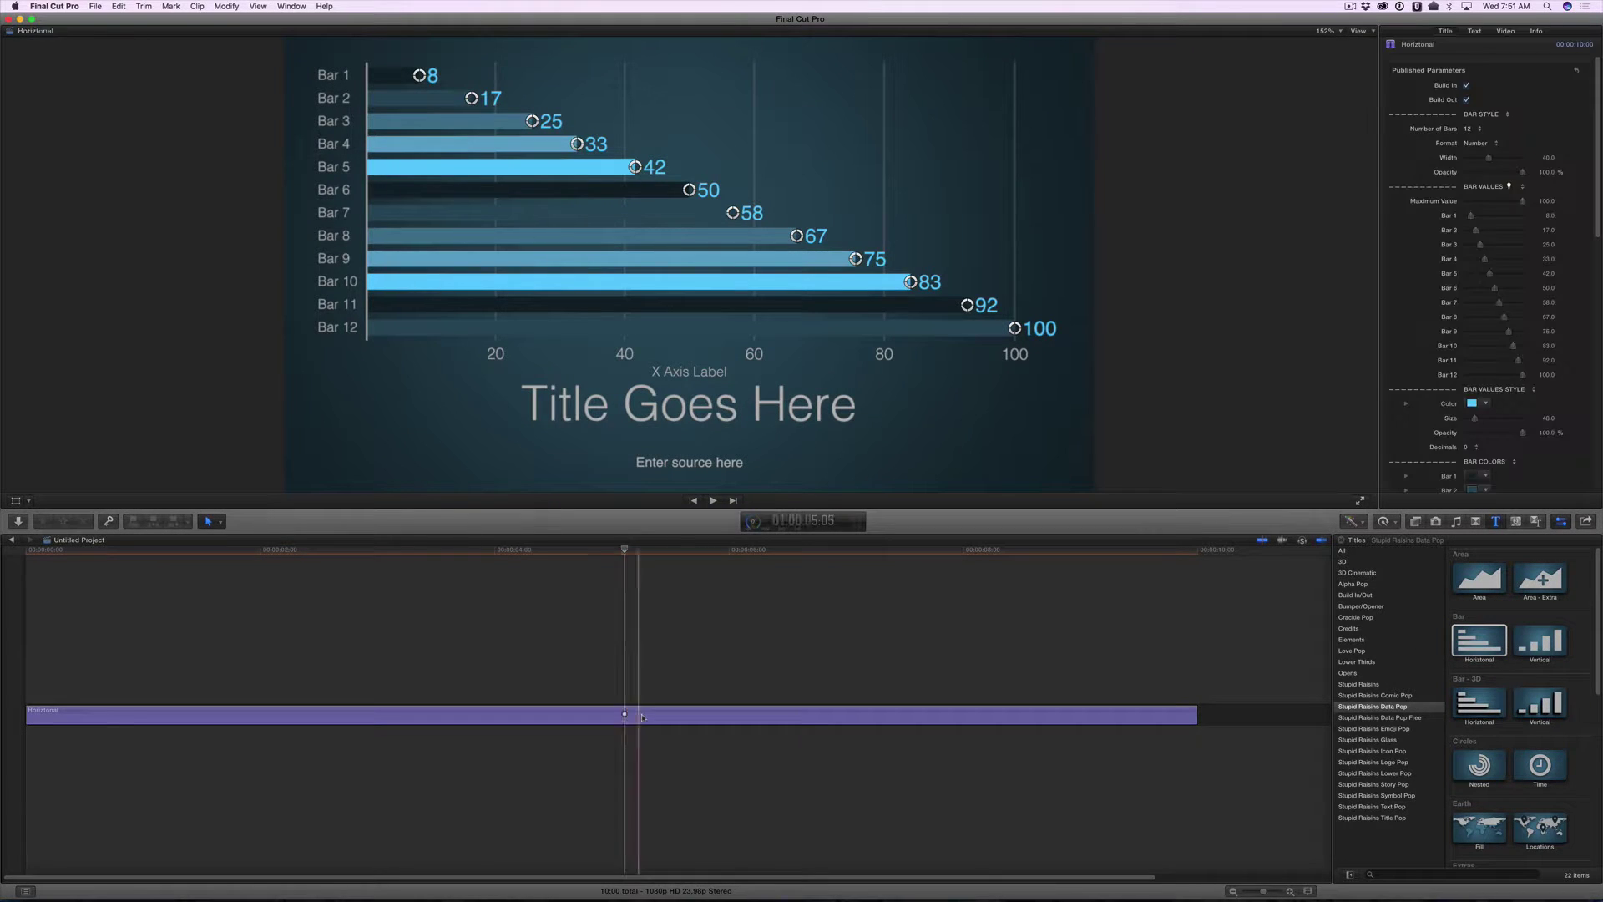
{"action": "left_click", "coordinate": [1477, 130]}
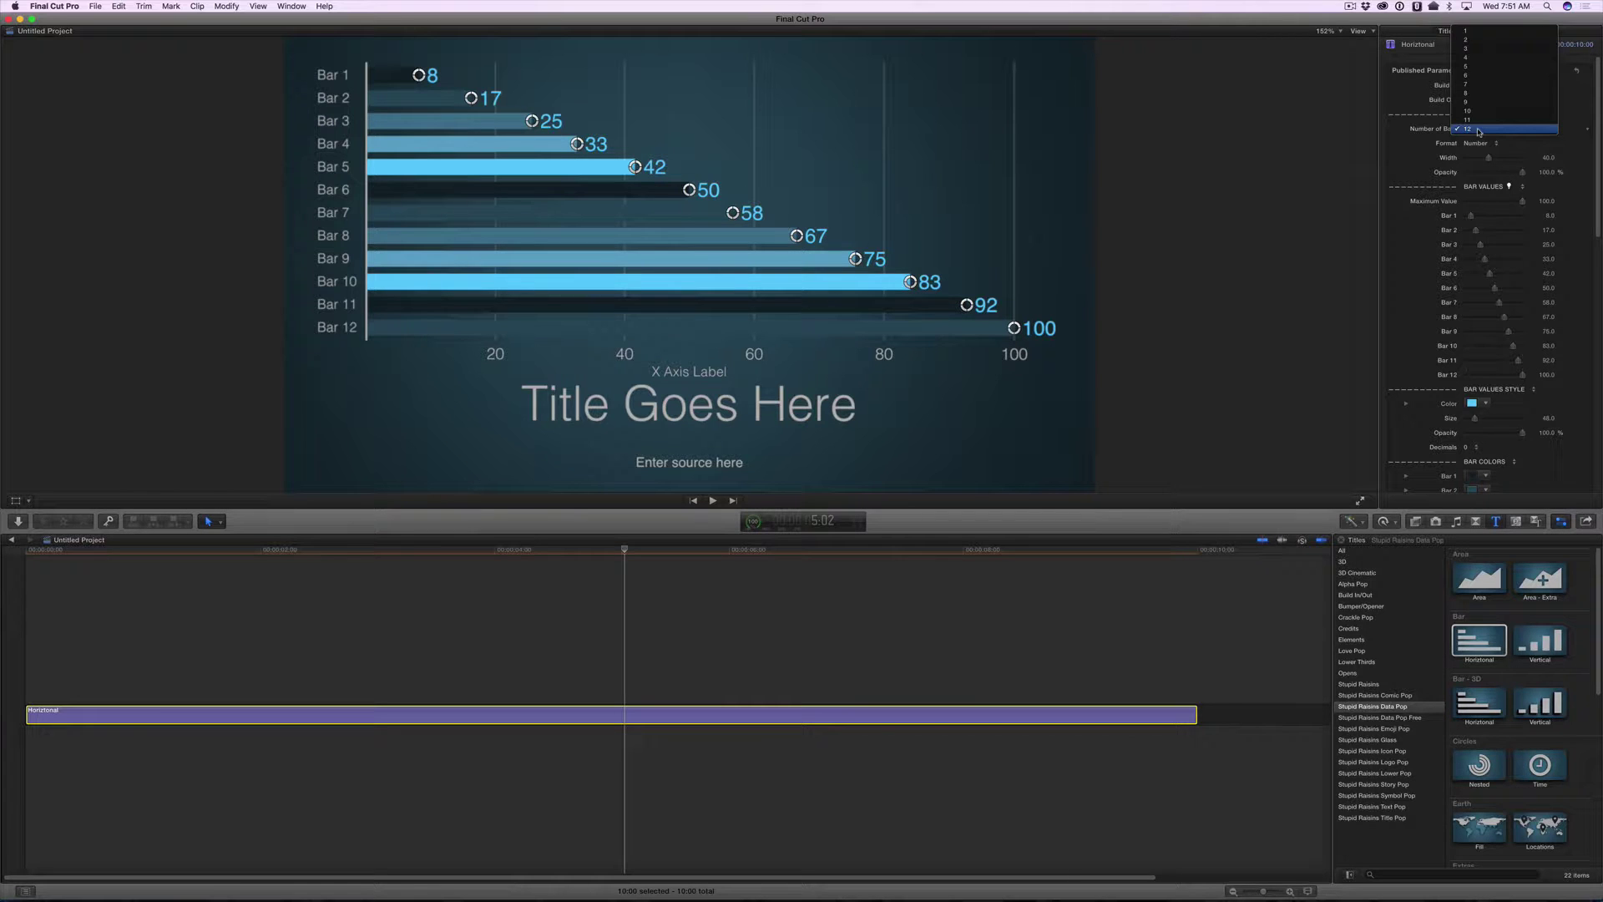
{"action": "left_click", "coordinate": [1471, 48]}
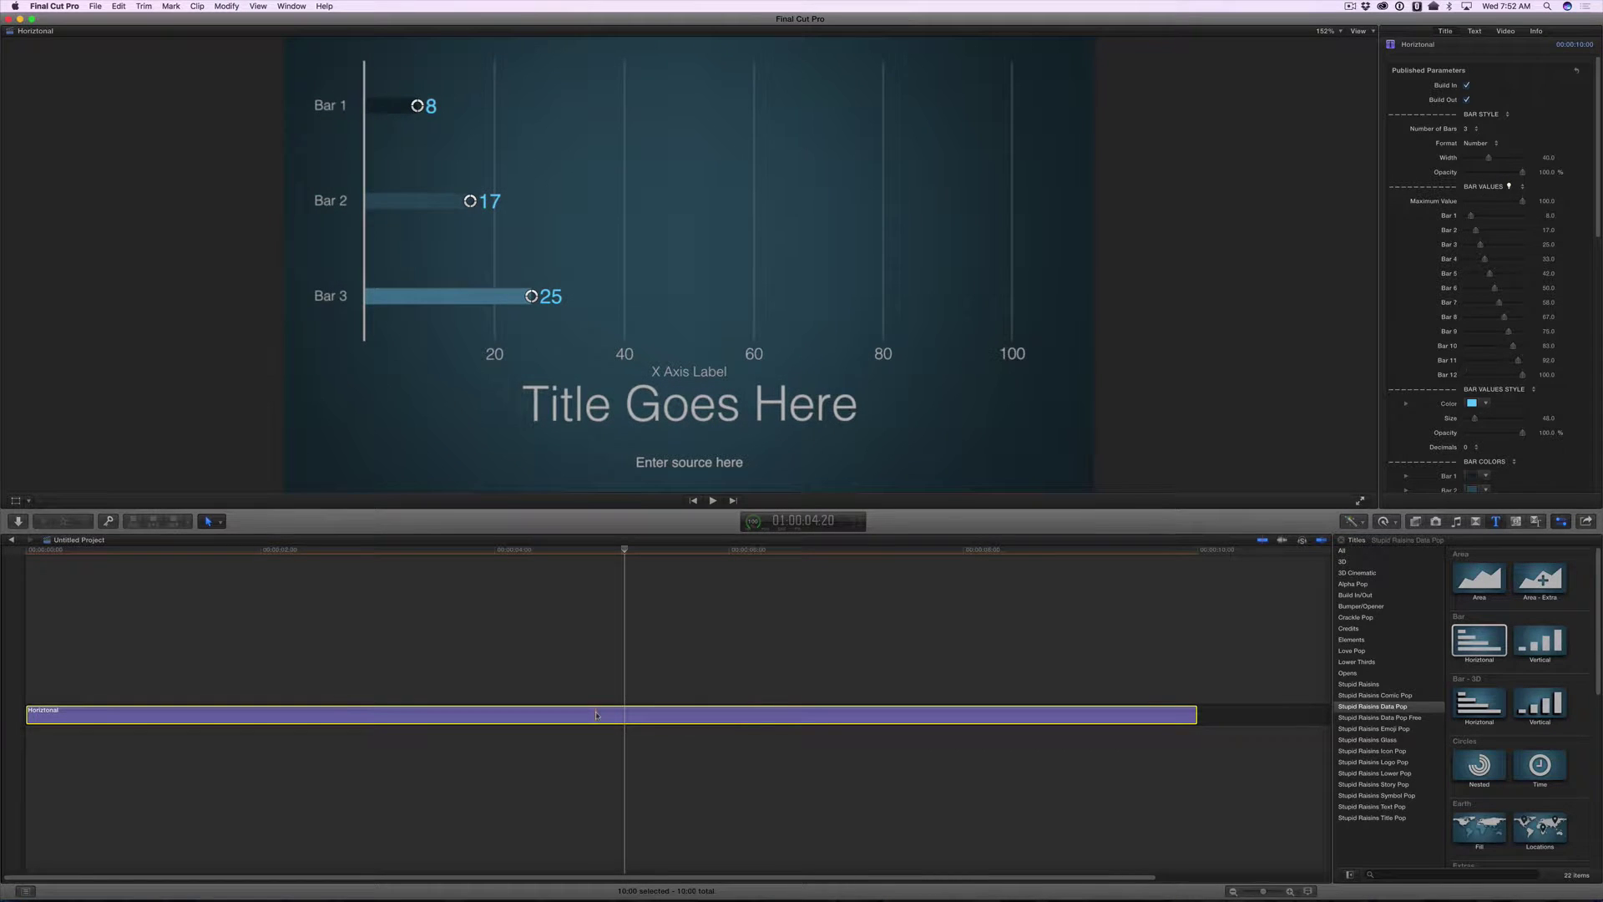
Duplicate the chart title directly above the original and set the copy's background style to Transparent.
{"action": "left_click_drag", "start_coordinate": [596, 715], "coordinate": [596, 688]}
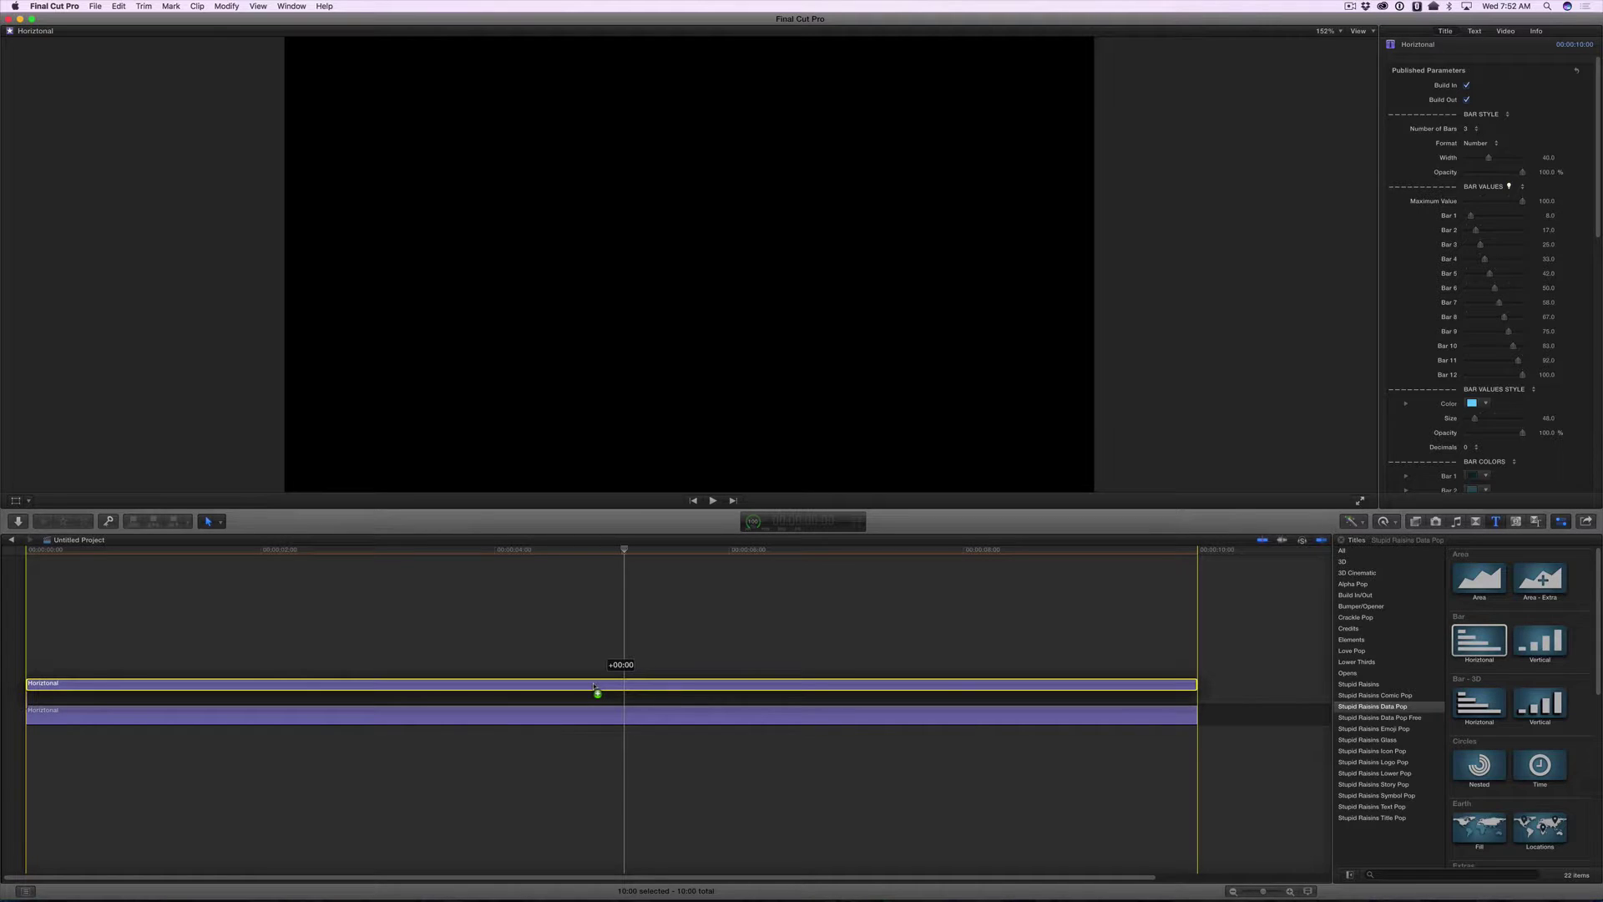
{"action": "left_click_drag", "start_coordinate": [596, 689], "coordinate": [596, 690]}
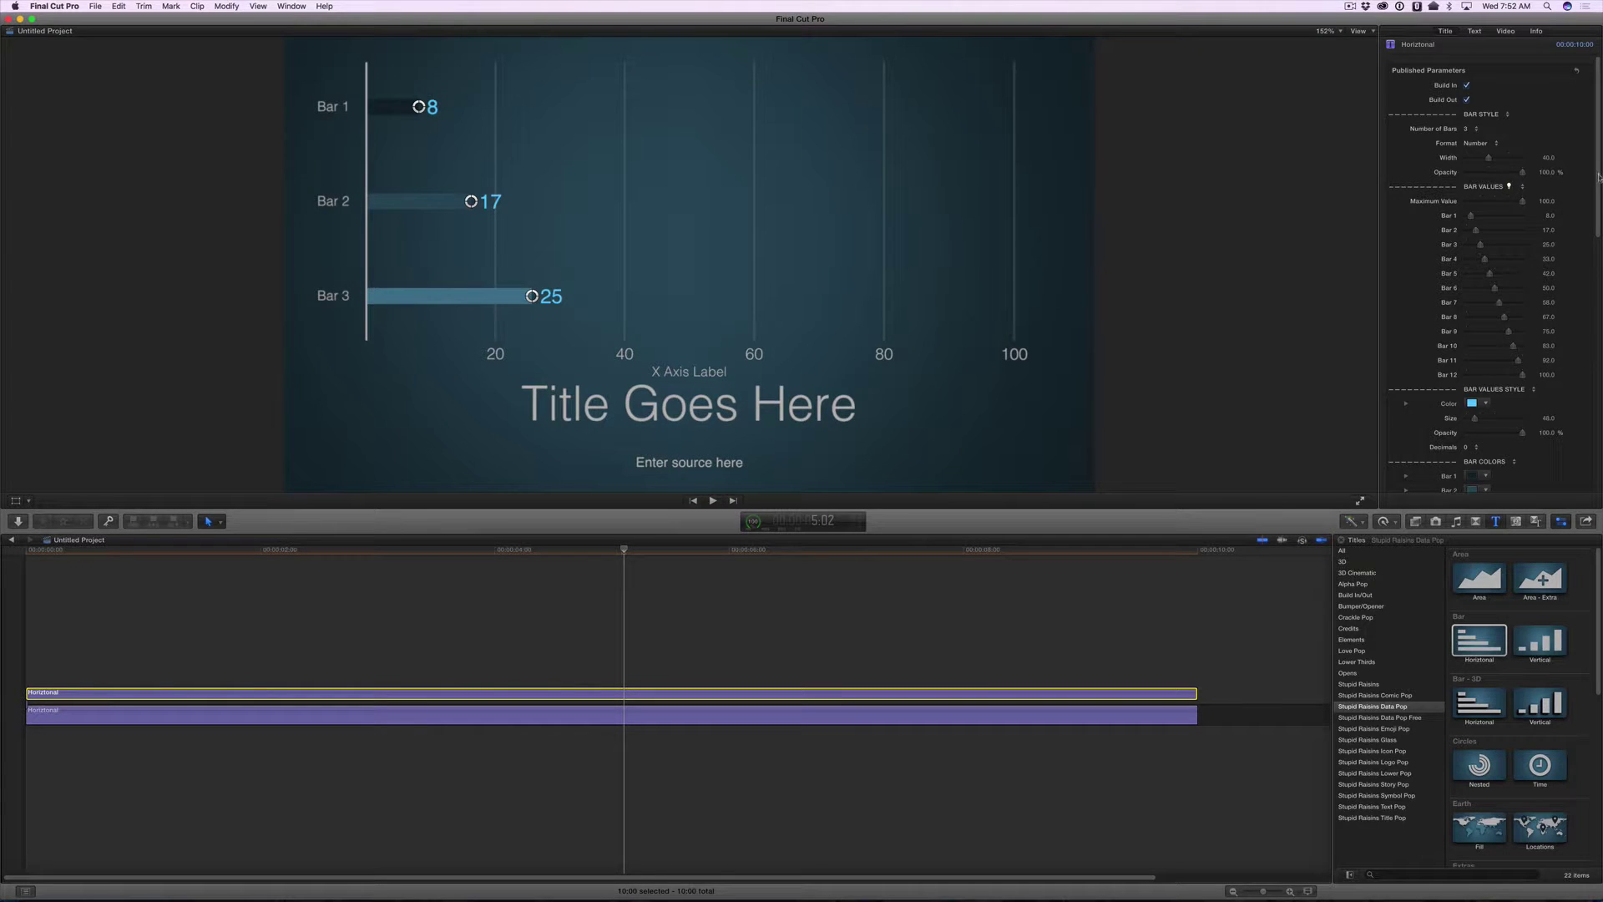
{"action": "left_click_drag", "start_coordinate": [1598, 176], "coordinate": [1598, 426]}
{"action": "left_click", "coordinate": [1487, 409]}
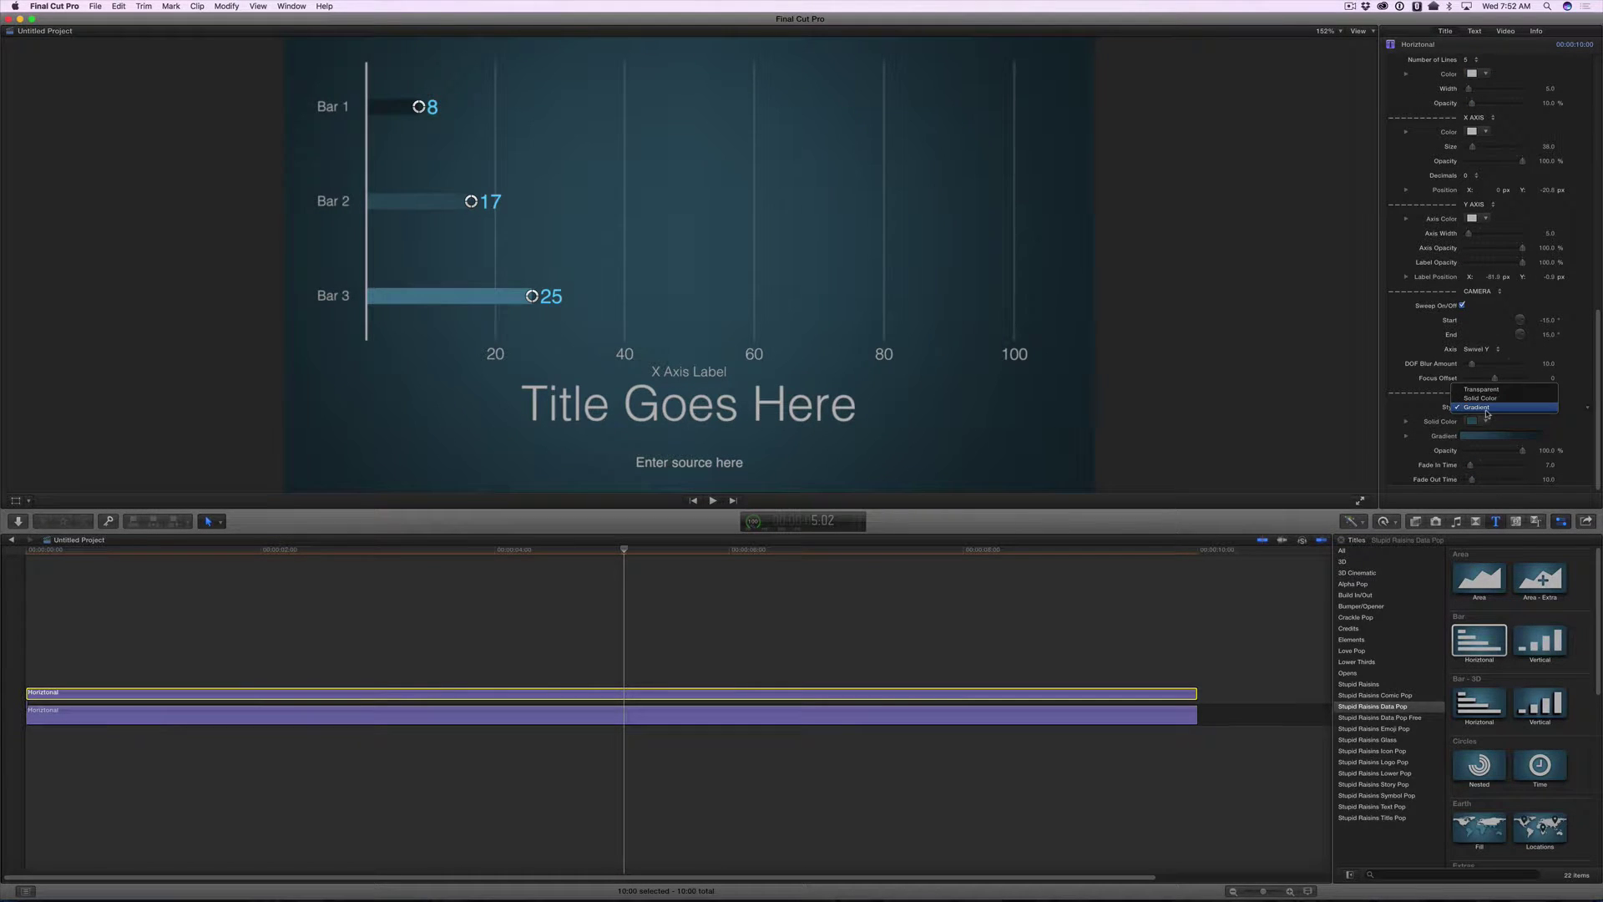
{"action": "left_click", "coordinate": [1482, 389]}
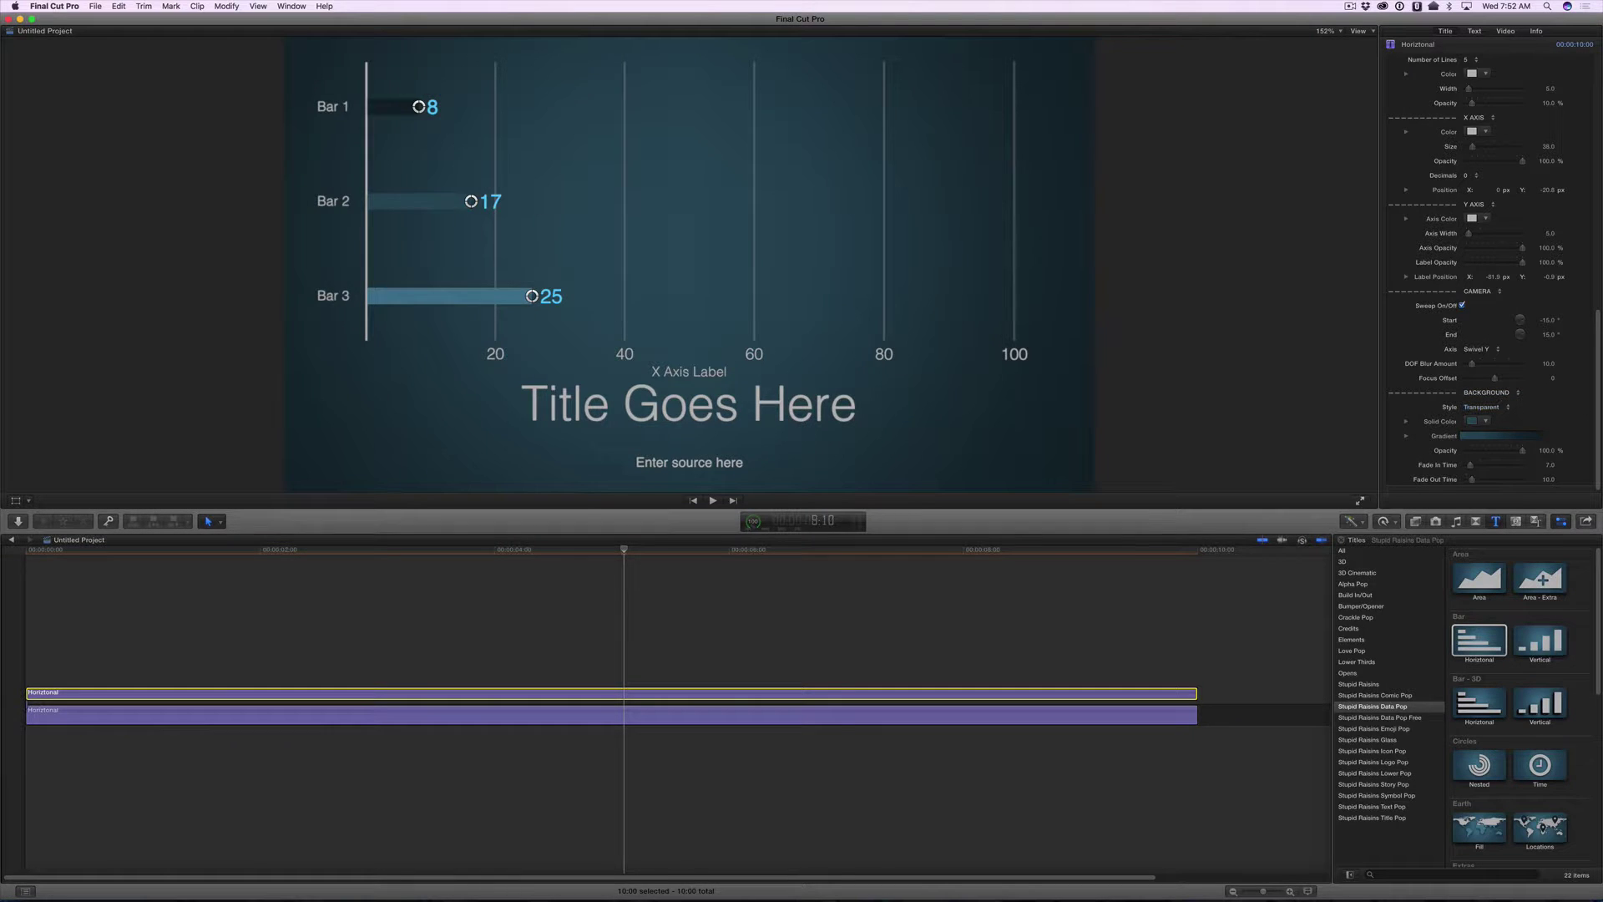
Set the X axis opacity and the Y axis label opacity of the upper chart copy to 0%.
{"action": "left_click", "coordinate": [626, 718]}
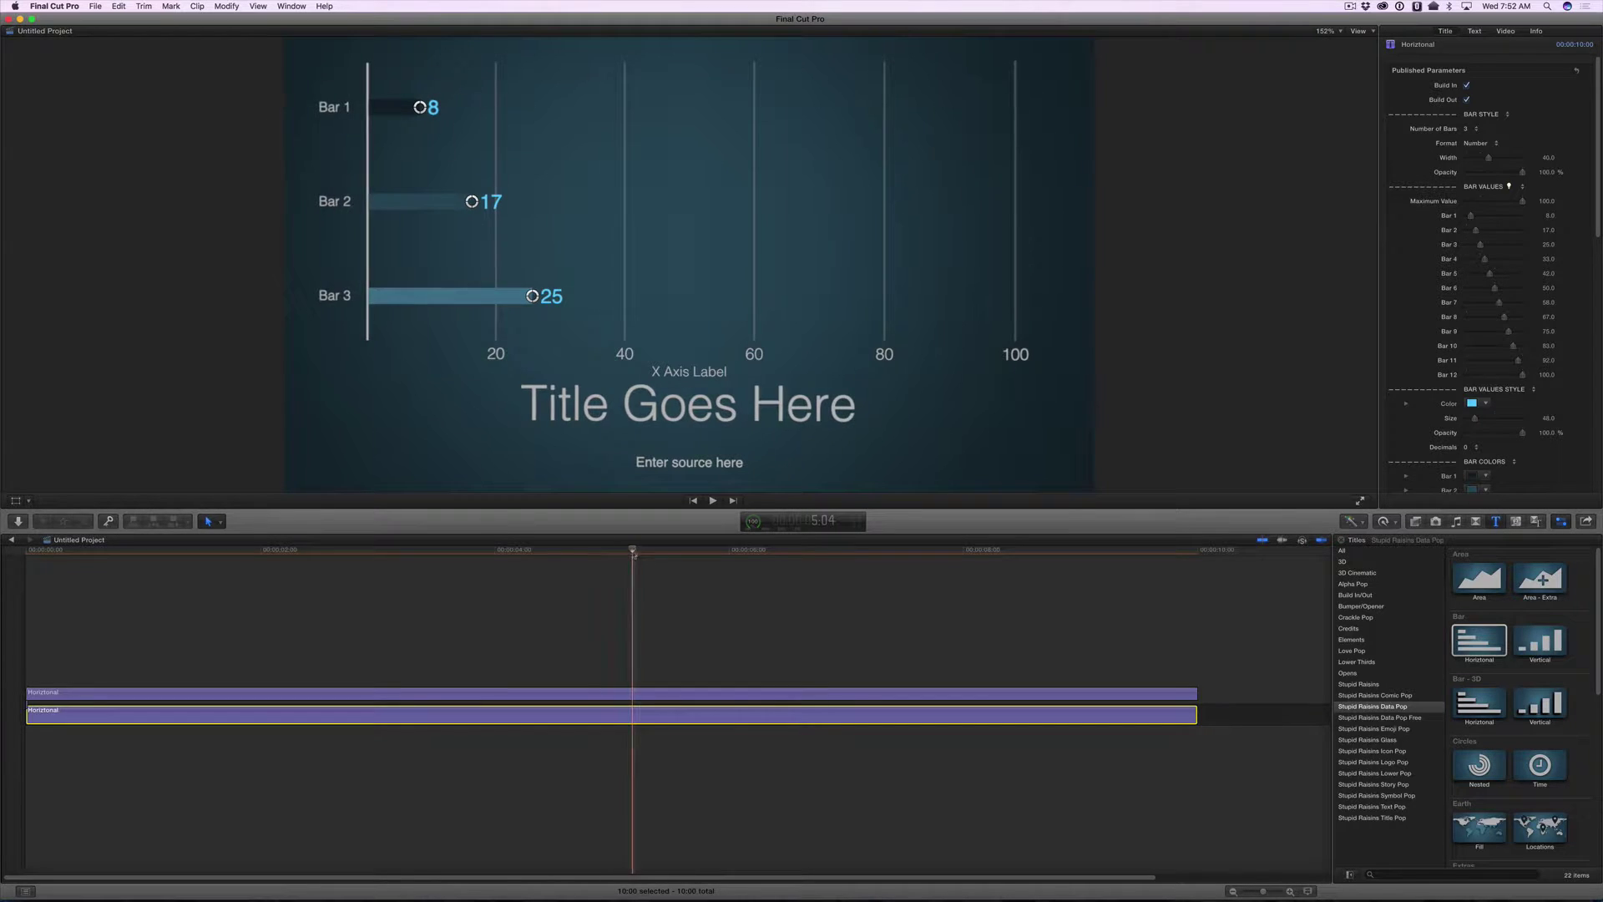
{"action": "left_click", "coordinate": [632, 551]}
{"action": "left_click", "coordinate": [632, 693]}
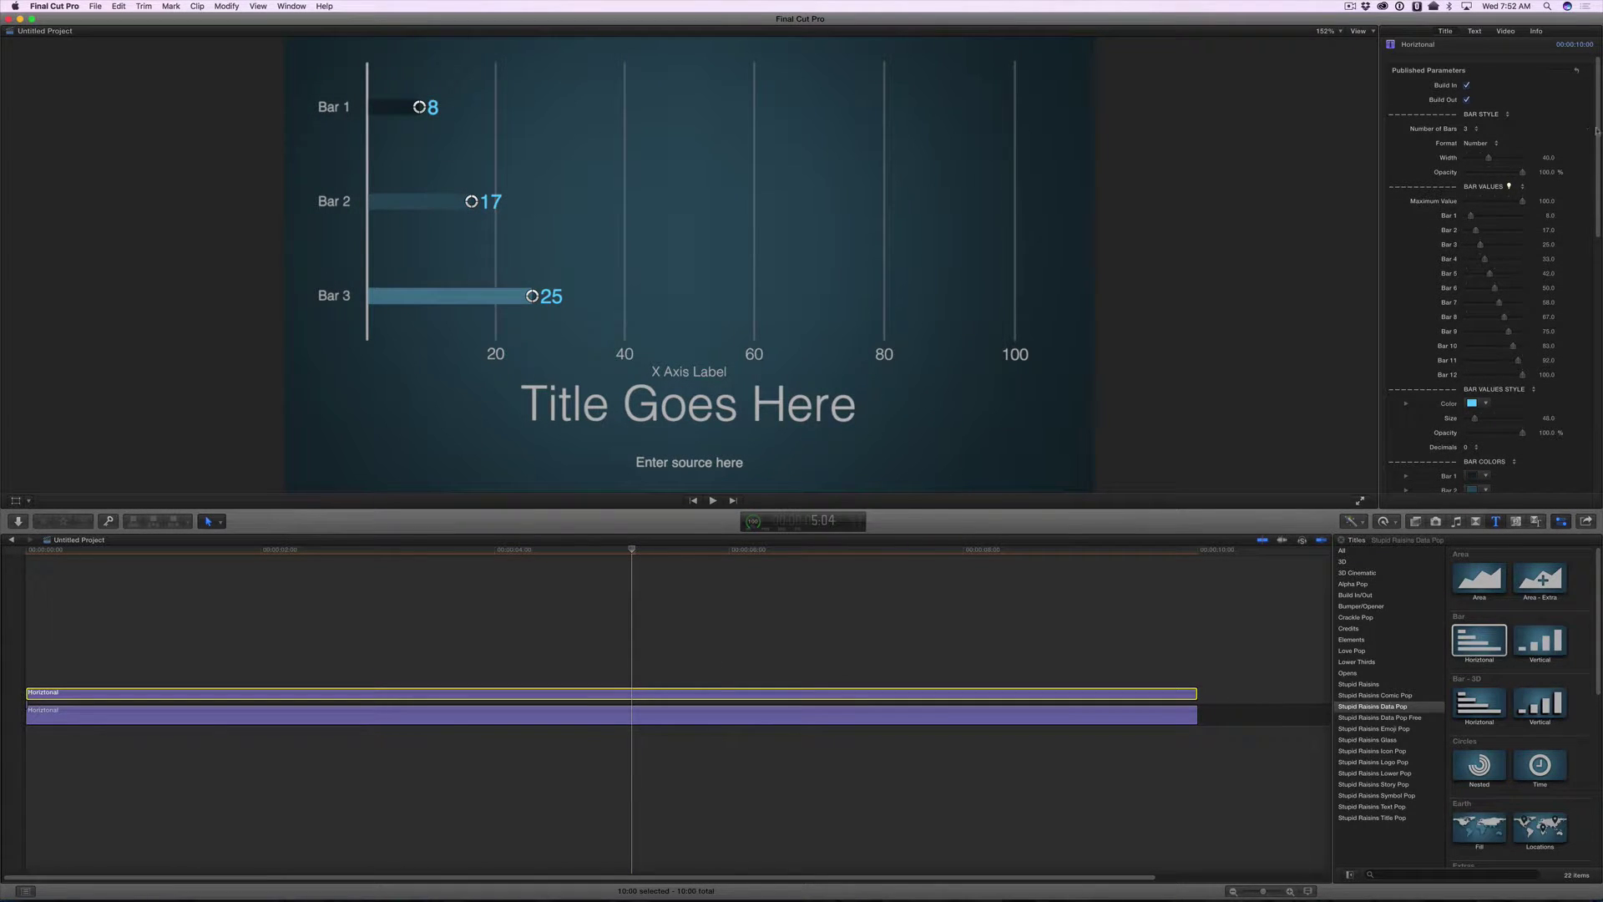
{"action": "scroll", "coordinate": [1494, 276], "scroll_direction": "down", "scroll_amount": 3}
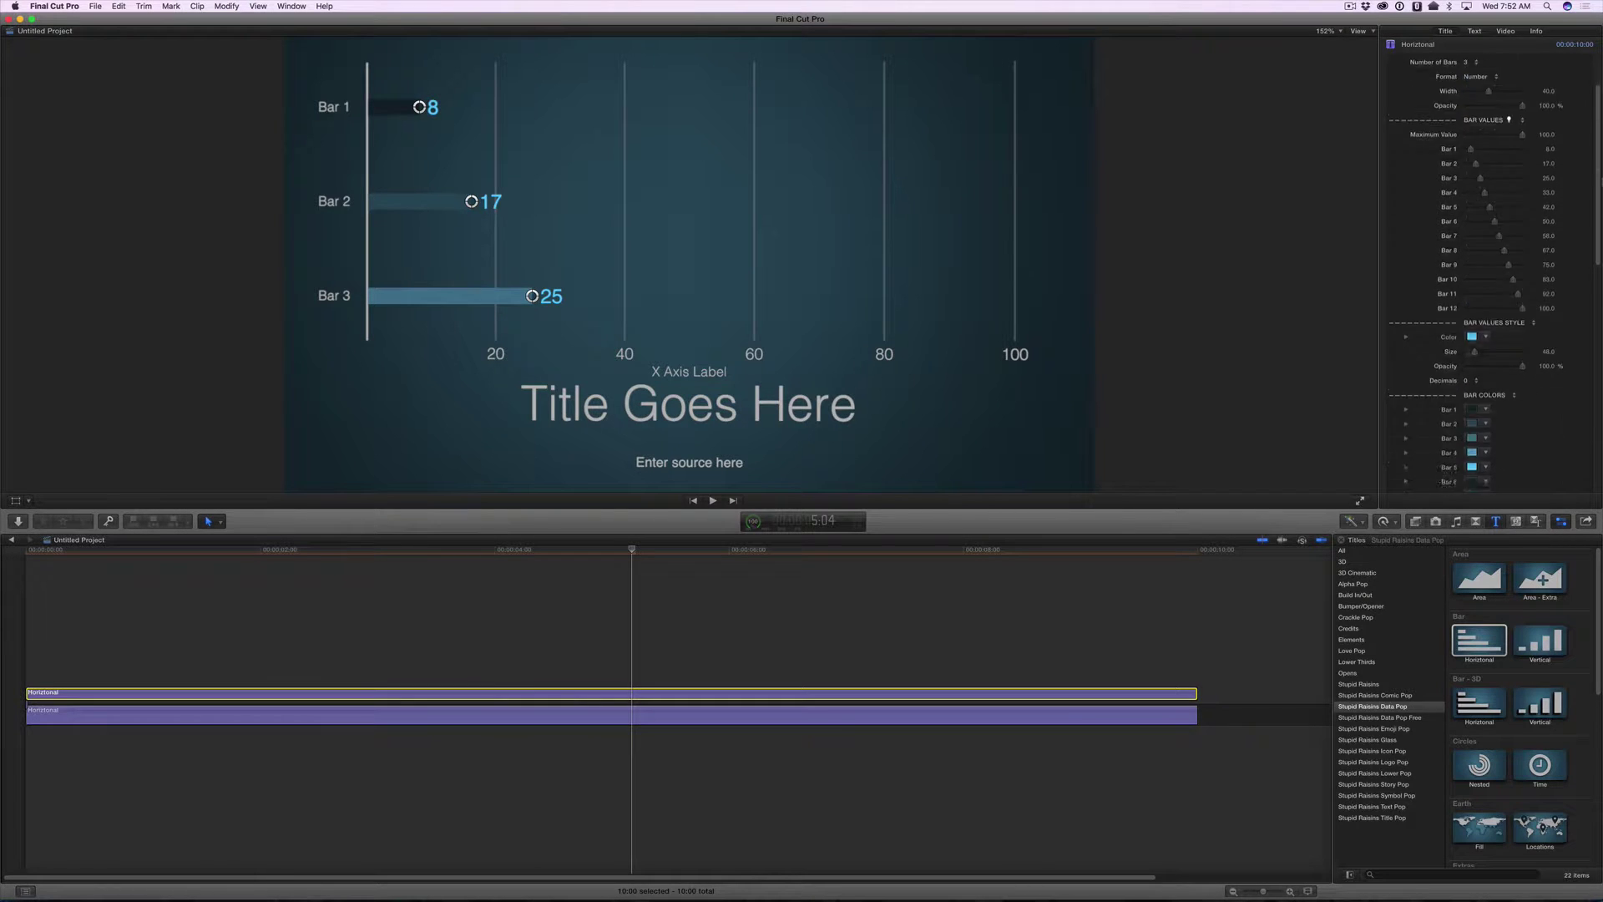
{"action": "scroll", "coordinate": [1494, 276], "scroll_direction": "up", "scroll_amount": 3}
{"action": "scroll", "coordinate": [1593, 286], "scroll_direction": "down", "scroll_amount": 10}
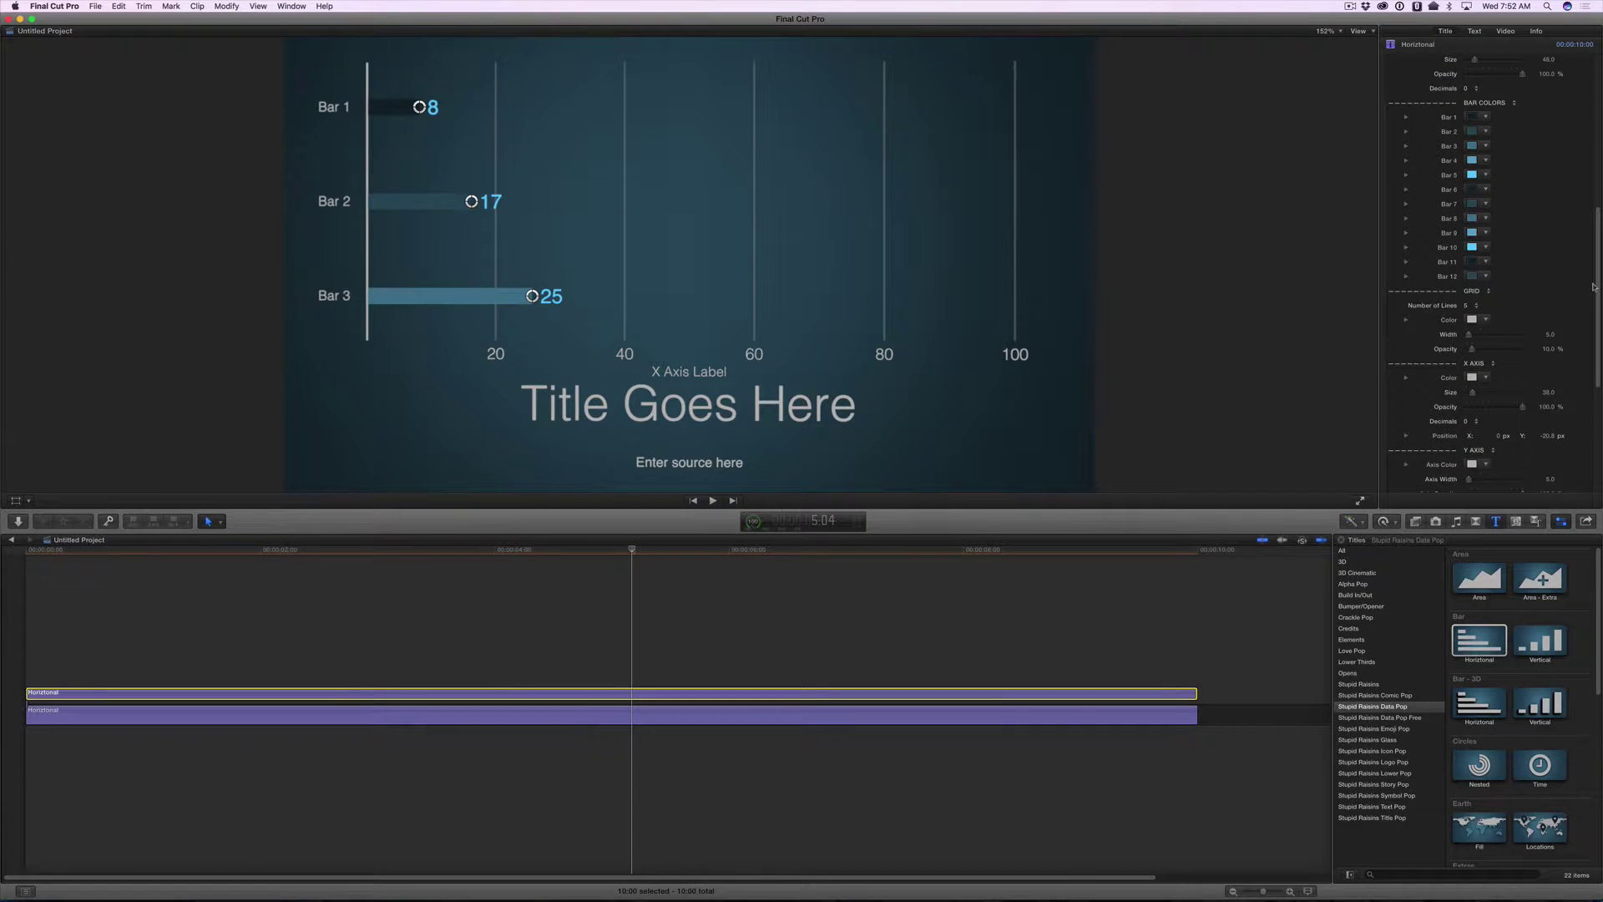
{"action": "left_click_drag", "start_coordinate": [1593, 286], "coordinate": [1597, 352]}
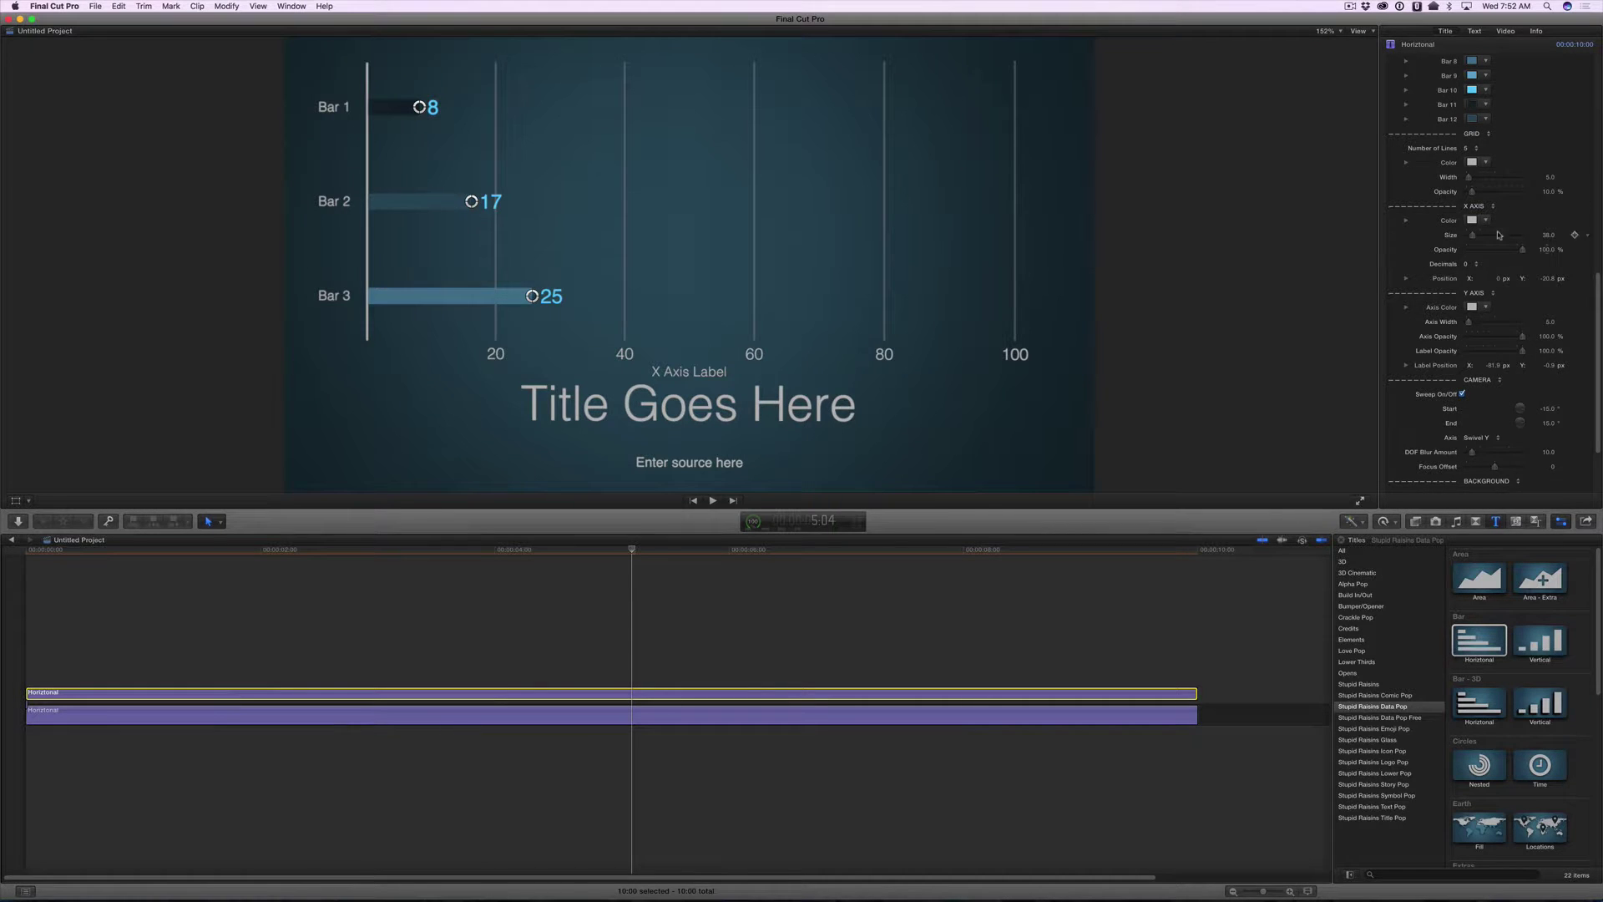
{"action": "left_click_drag", "start_coordinate": [1495, 250], "coordinate": [1443, 251]}
{"action": "left_click_drag", "start_coordinate": [1506, 355], "coordinate": [1453, 355]}
{"action": "left_click", "coordinate": [1545, 337]}
{"action": "key", "text": "Return"}
Move the upper chart copy down to a Y position of about -50 px so its bars sit below the originals.
{"action": "scroll", "coordinate": [1440, 321], "scroll_direction": "down", "scroll_amount": 5}
{"action": "scroll", "coordinate": [1444, 324], "scroll_direction": "up", "scroll_amount": 15}
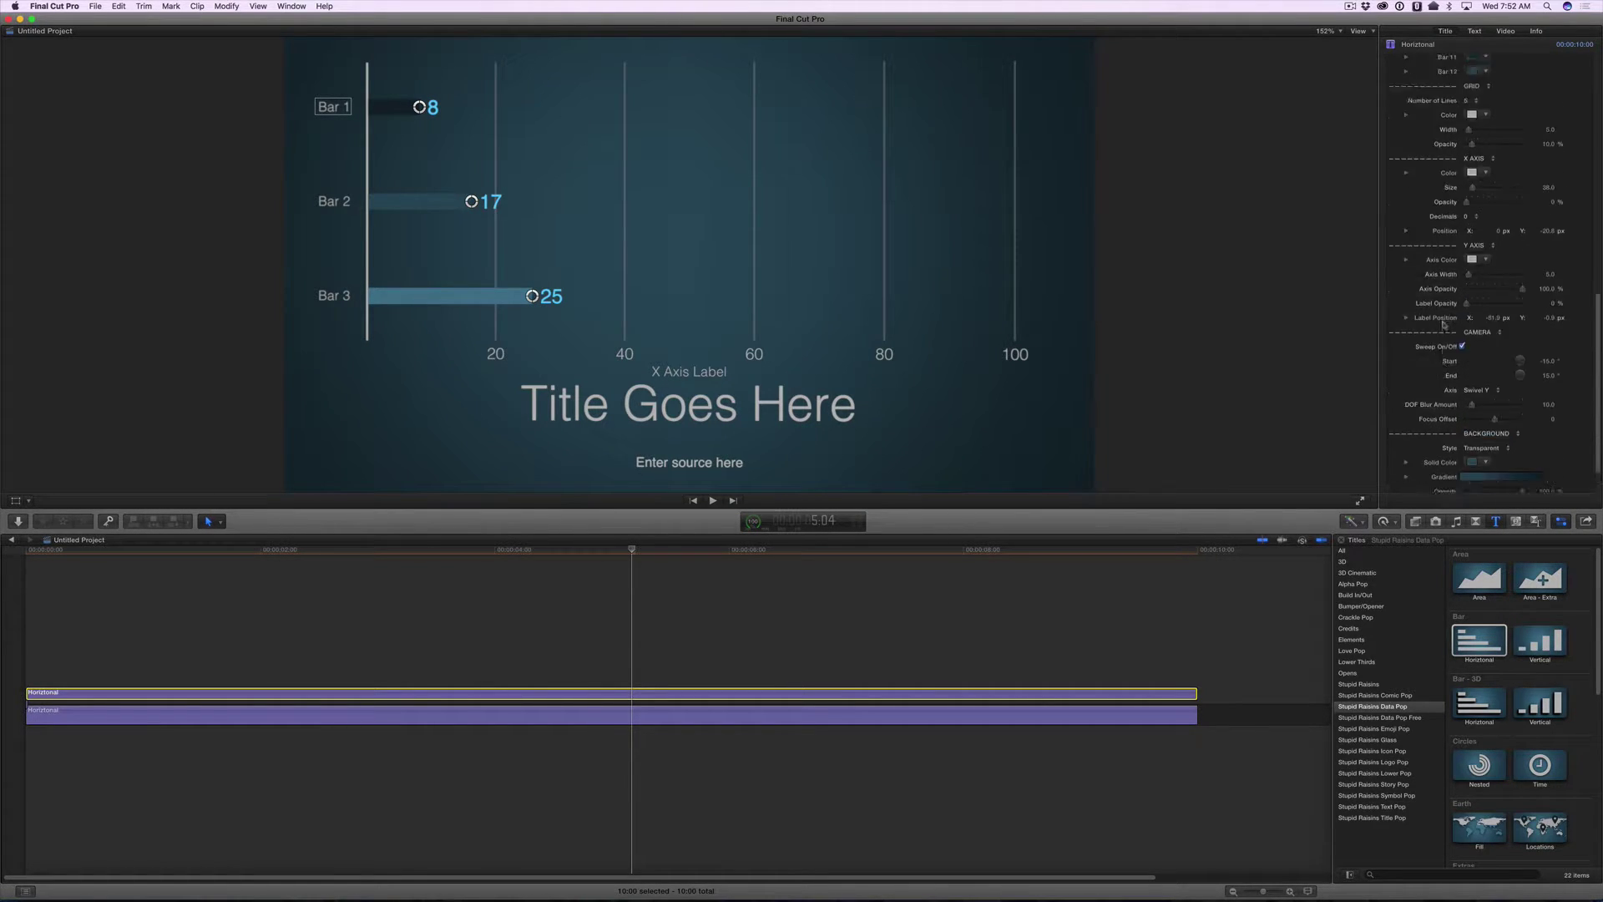
{"action": "left_click", "coordinate": [1506, 31]}
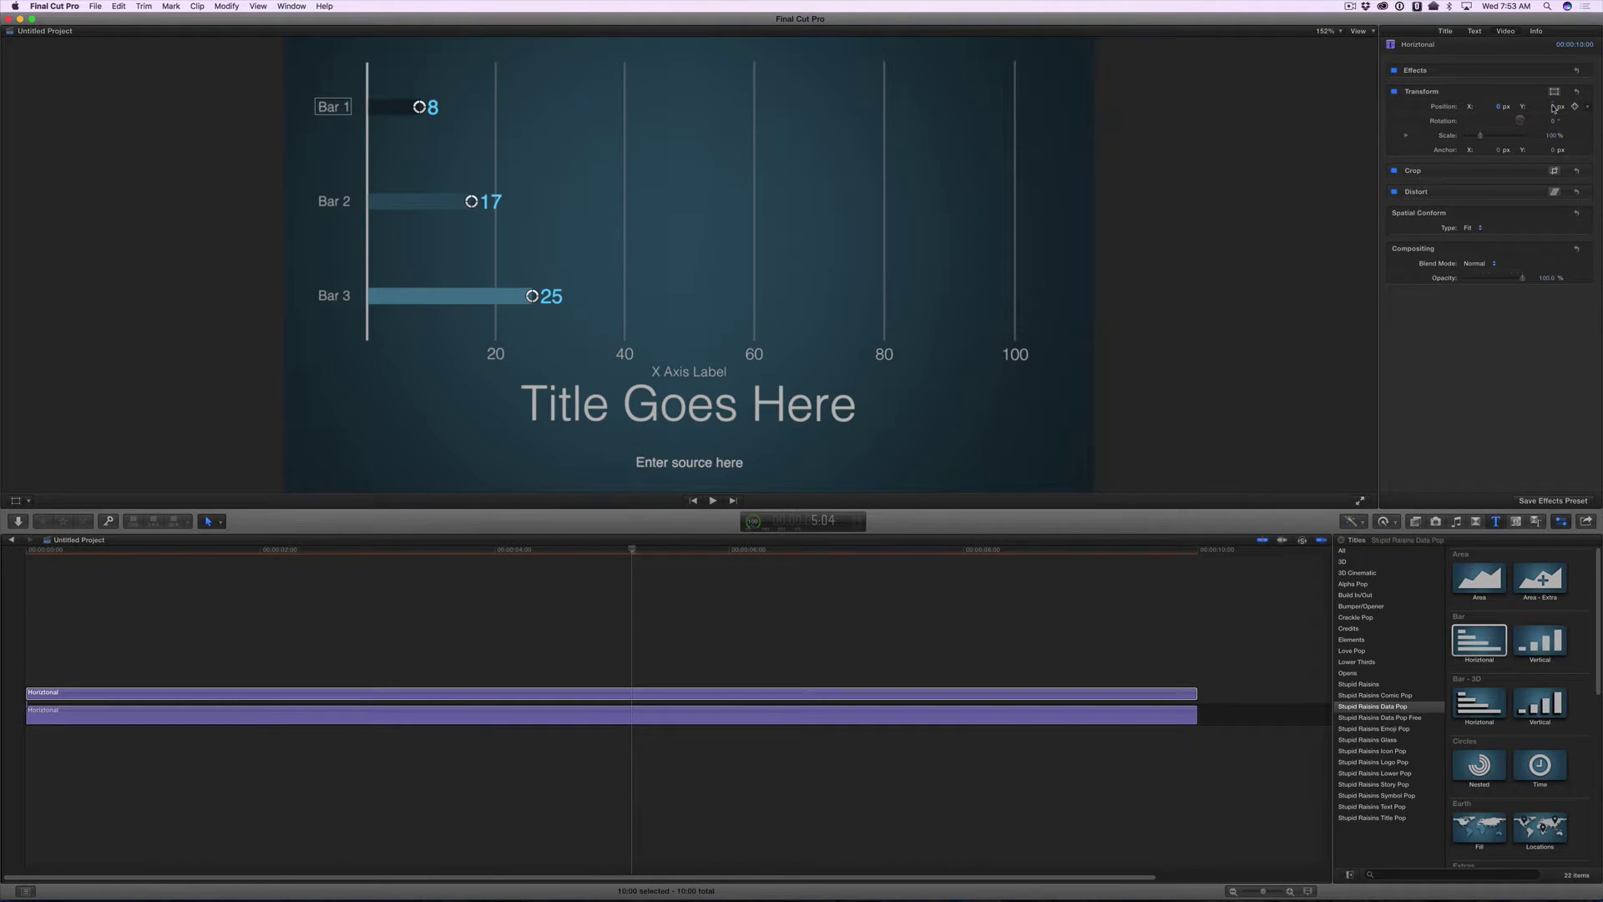
{"action": "left_click_drag", "start_coordinate": [1553, 107], "coordinate": [1535, 107]}
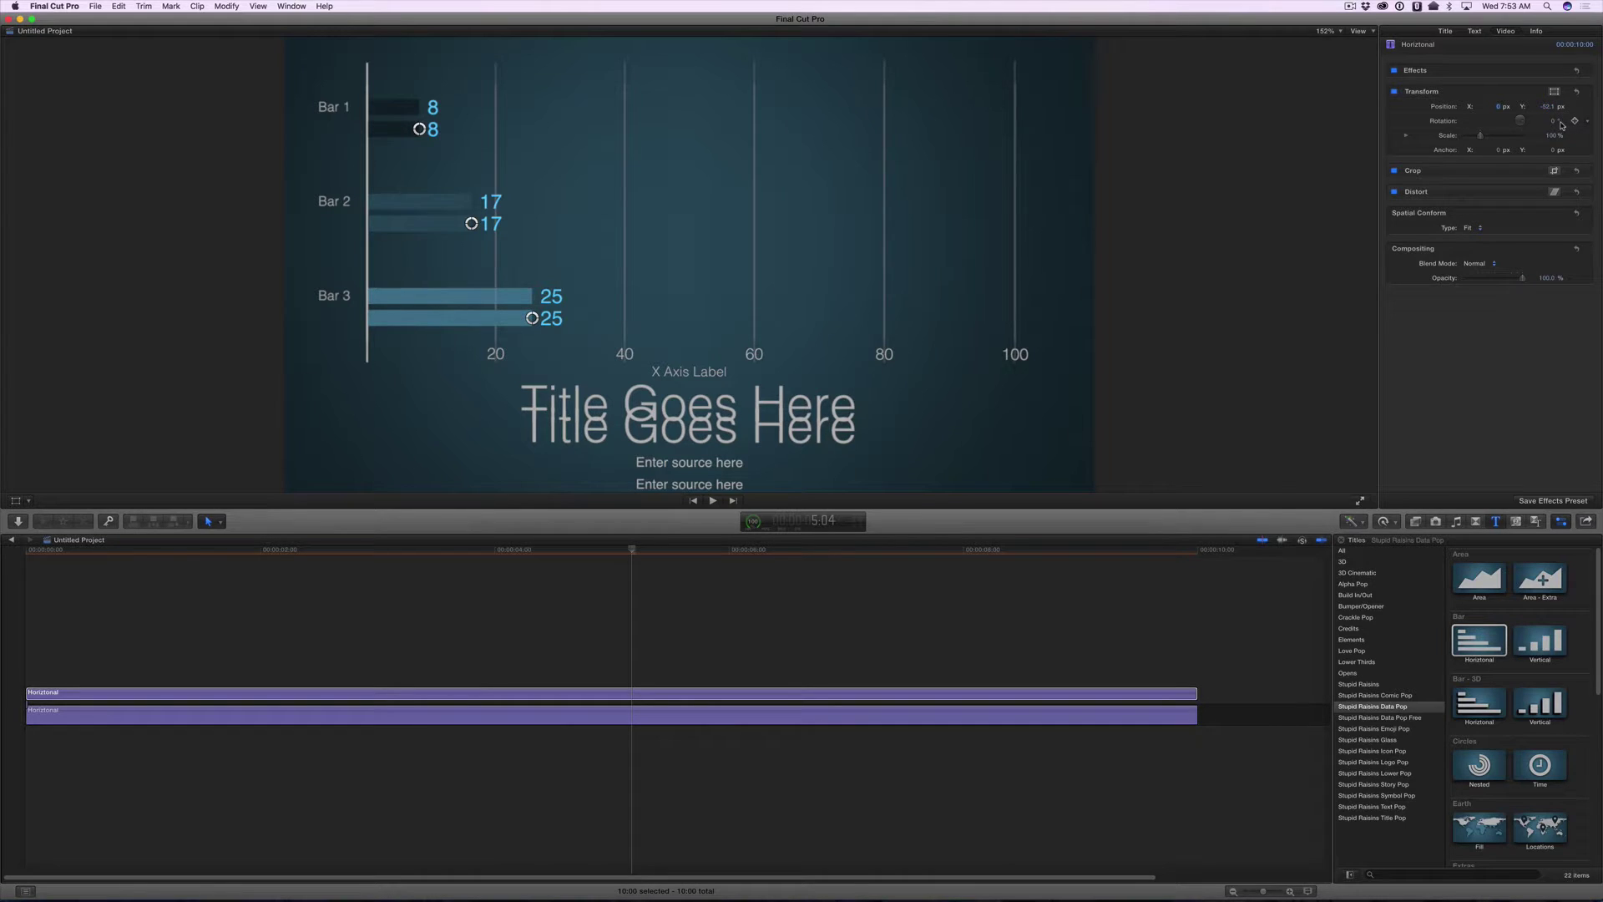
Turn off the text face of the upper copy's source line and its title to hide both.
{"action": "left_click", "coordinate": [634, 694]}
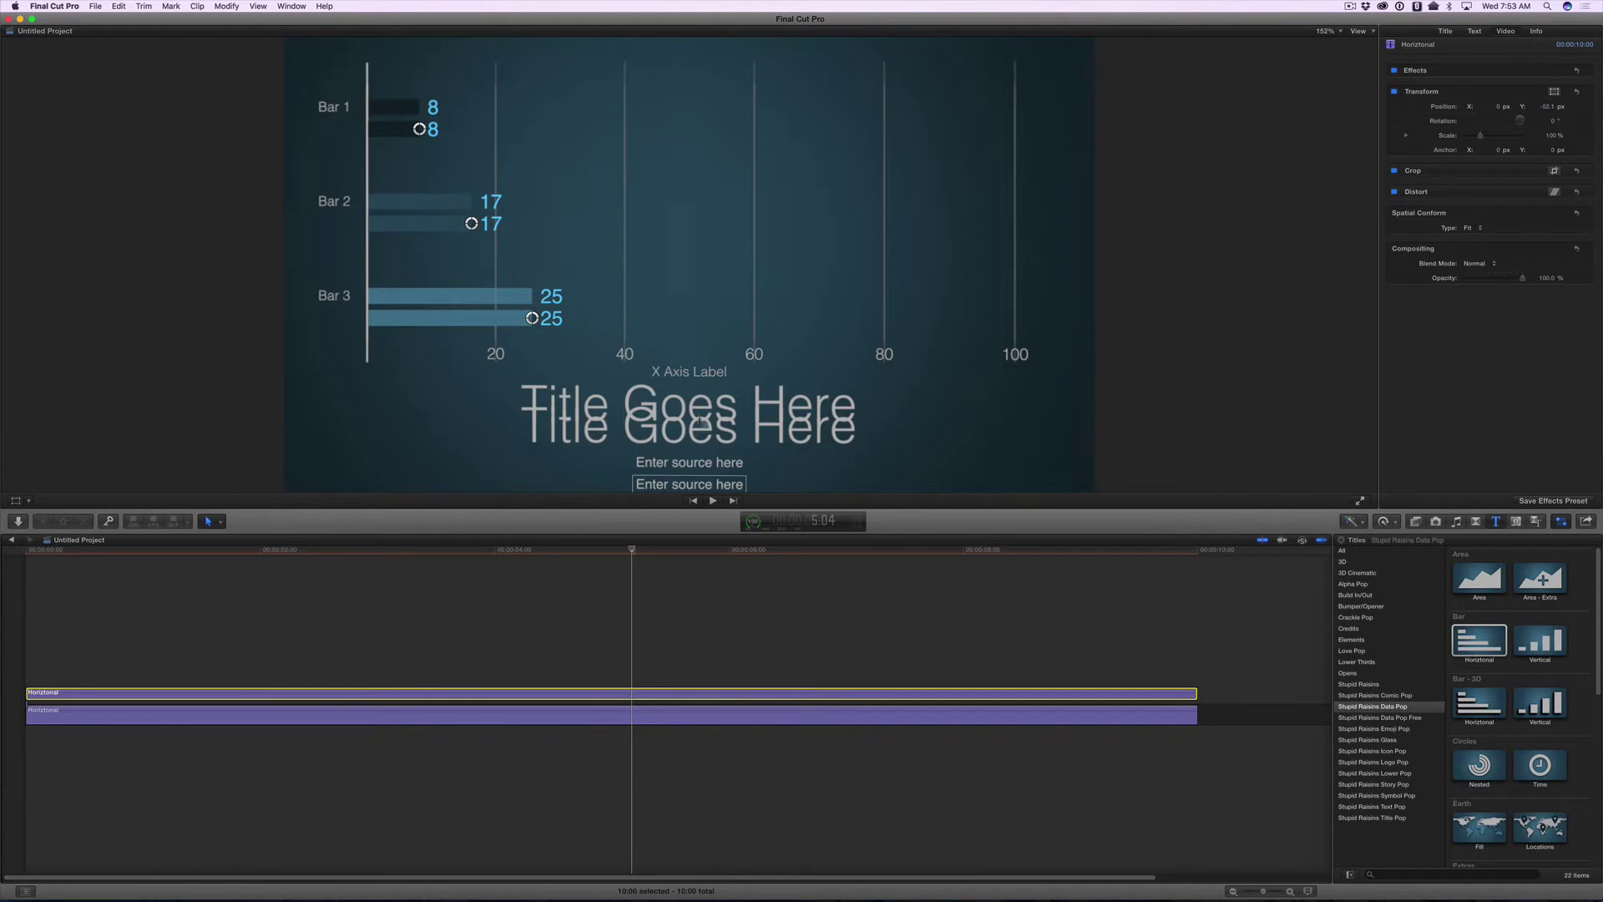
{"action": "left_click", "coordinate": [698, 443]}
{"action": "double_click", "coordinate": [698, 442]}
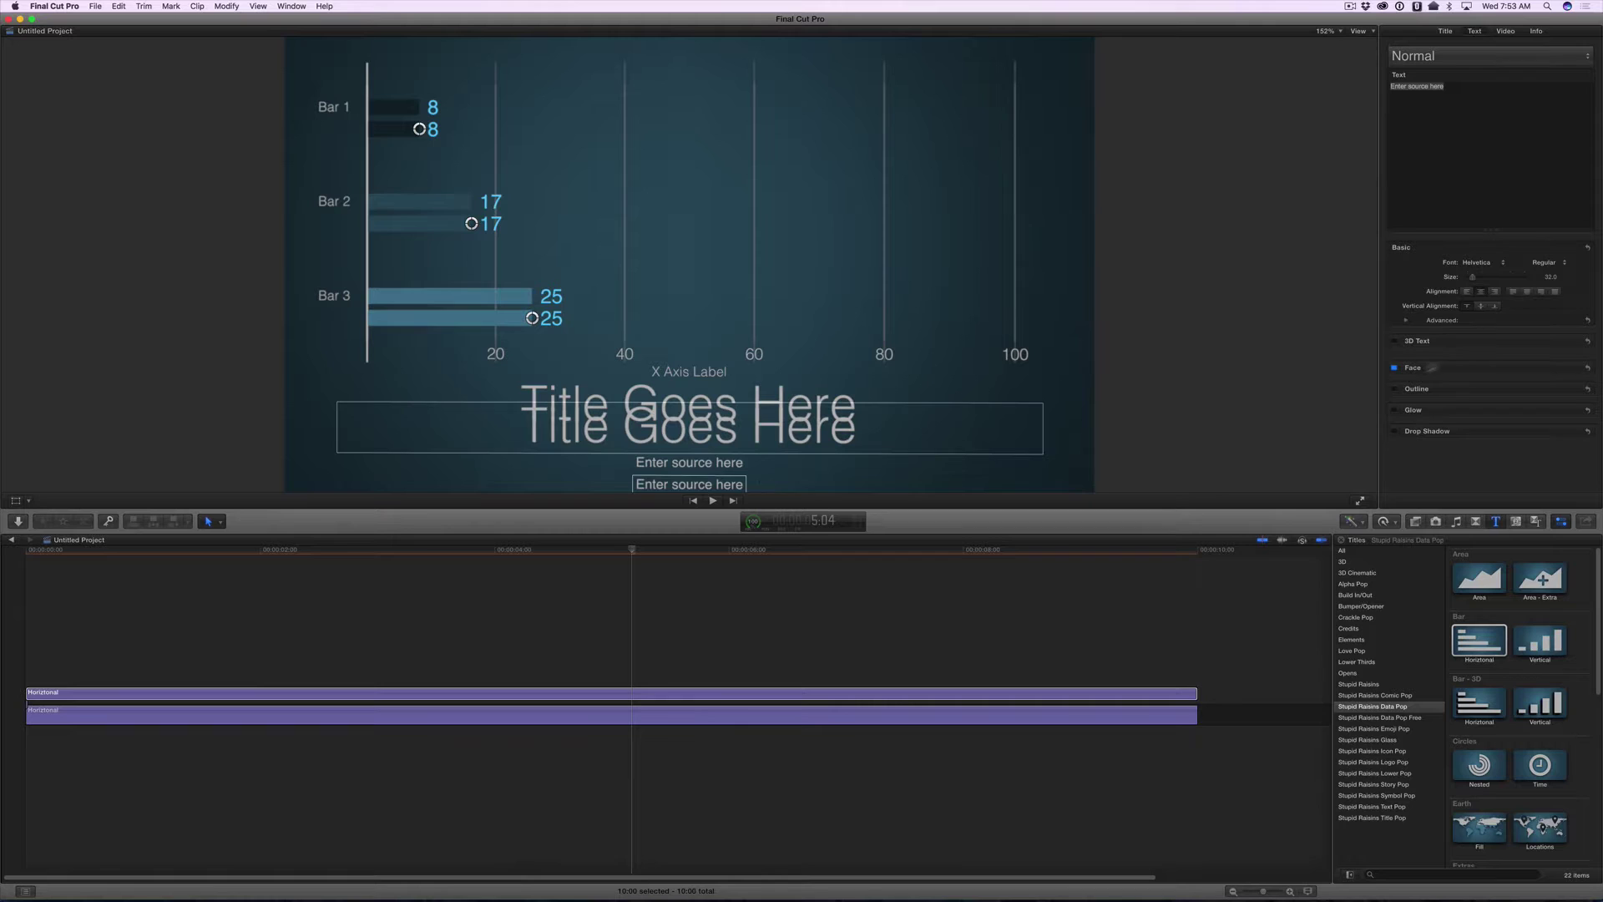
{"action": "left_click", "coordinate": [1394, 368]}
{"action": "left_click", "coordinate": [1393, 367]}
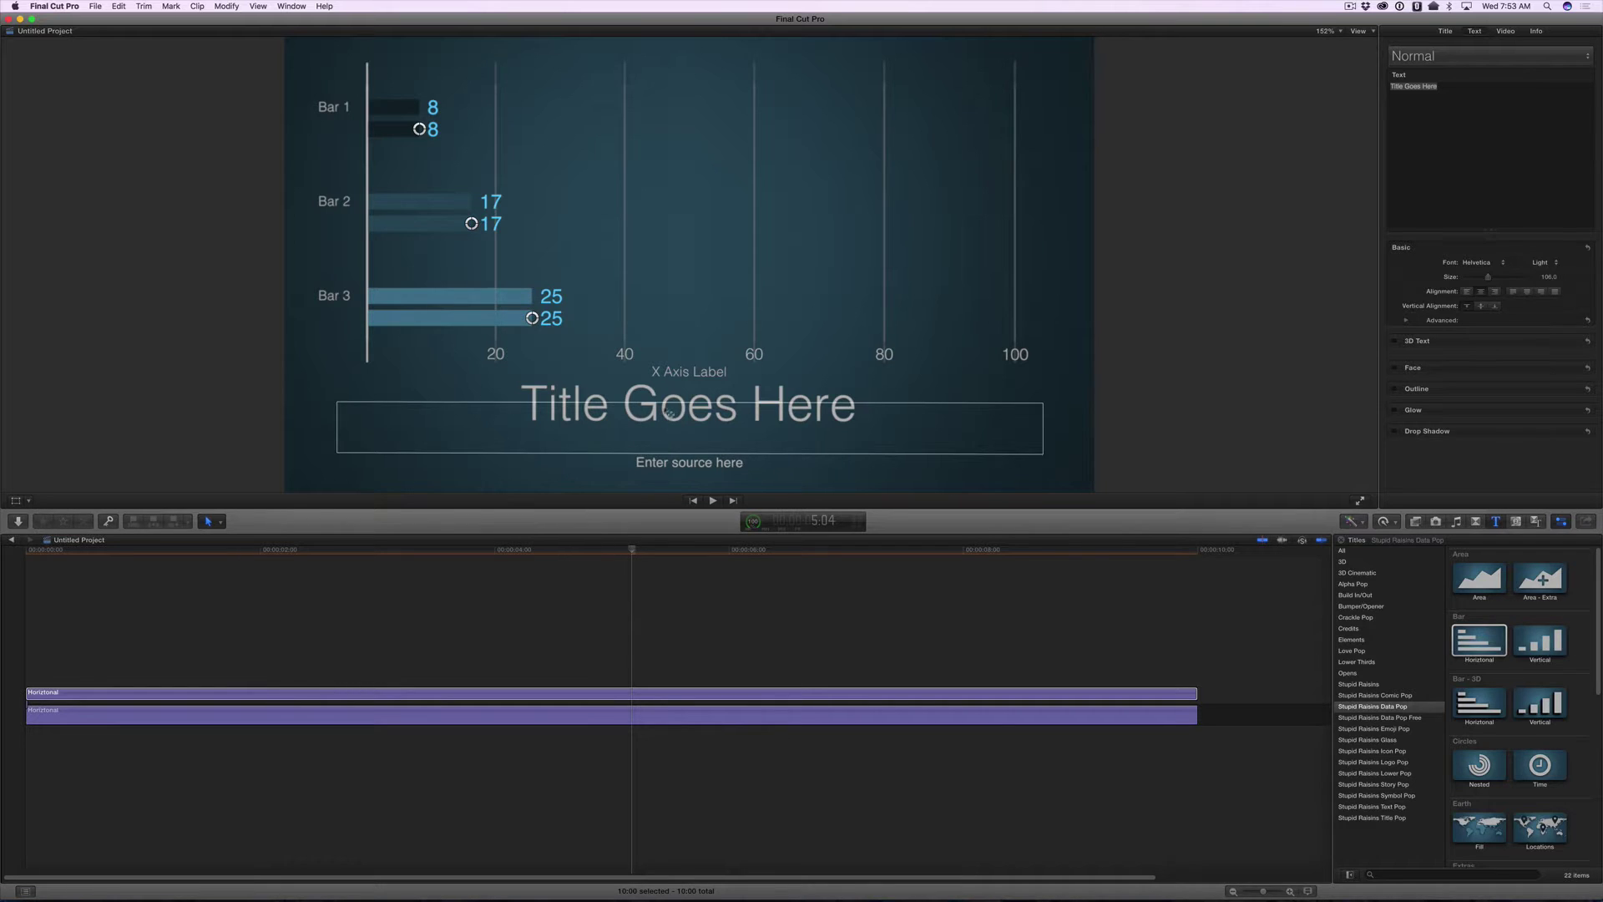
Set the grid opacity of the upper chart copy to 0%.
{"action": "left_click", "coordinate": [627, 693]}
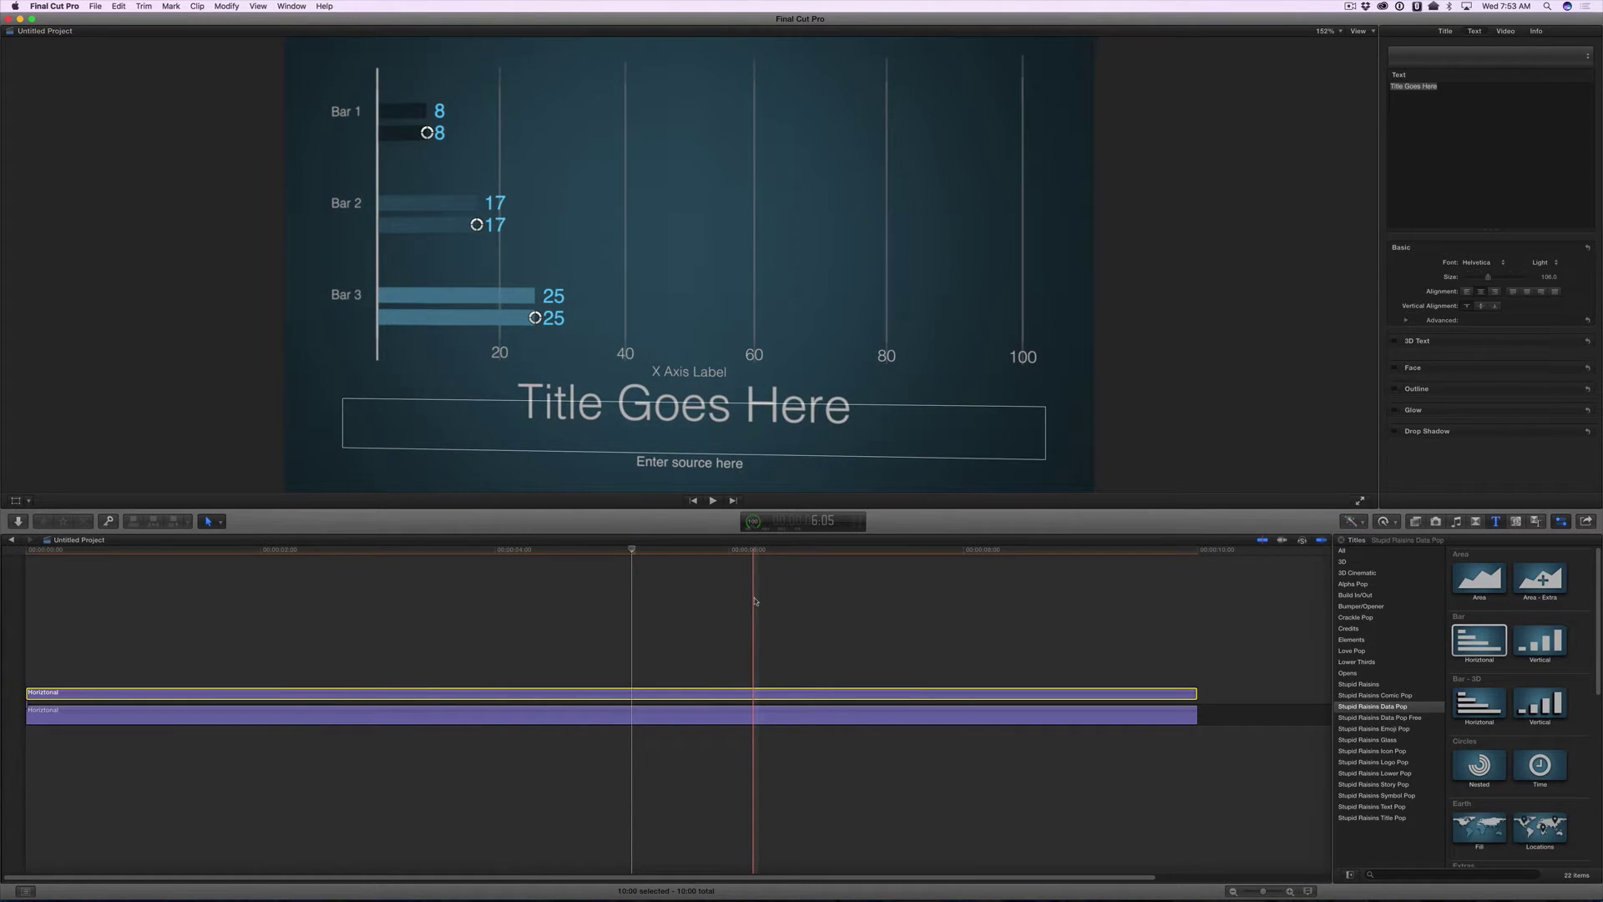
{"action": "left_click", "coordinate": [632, 594]}
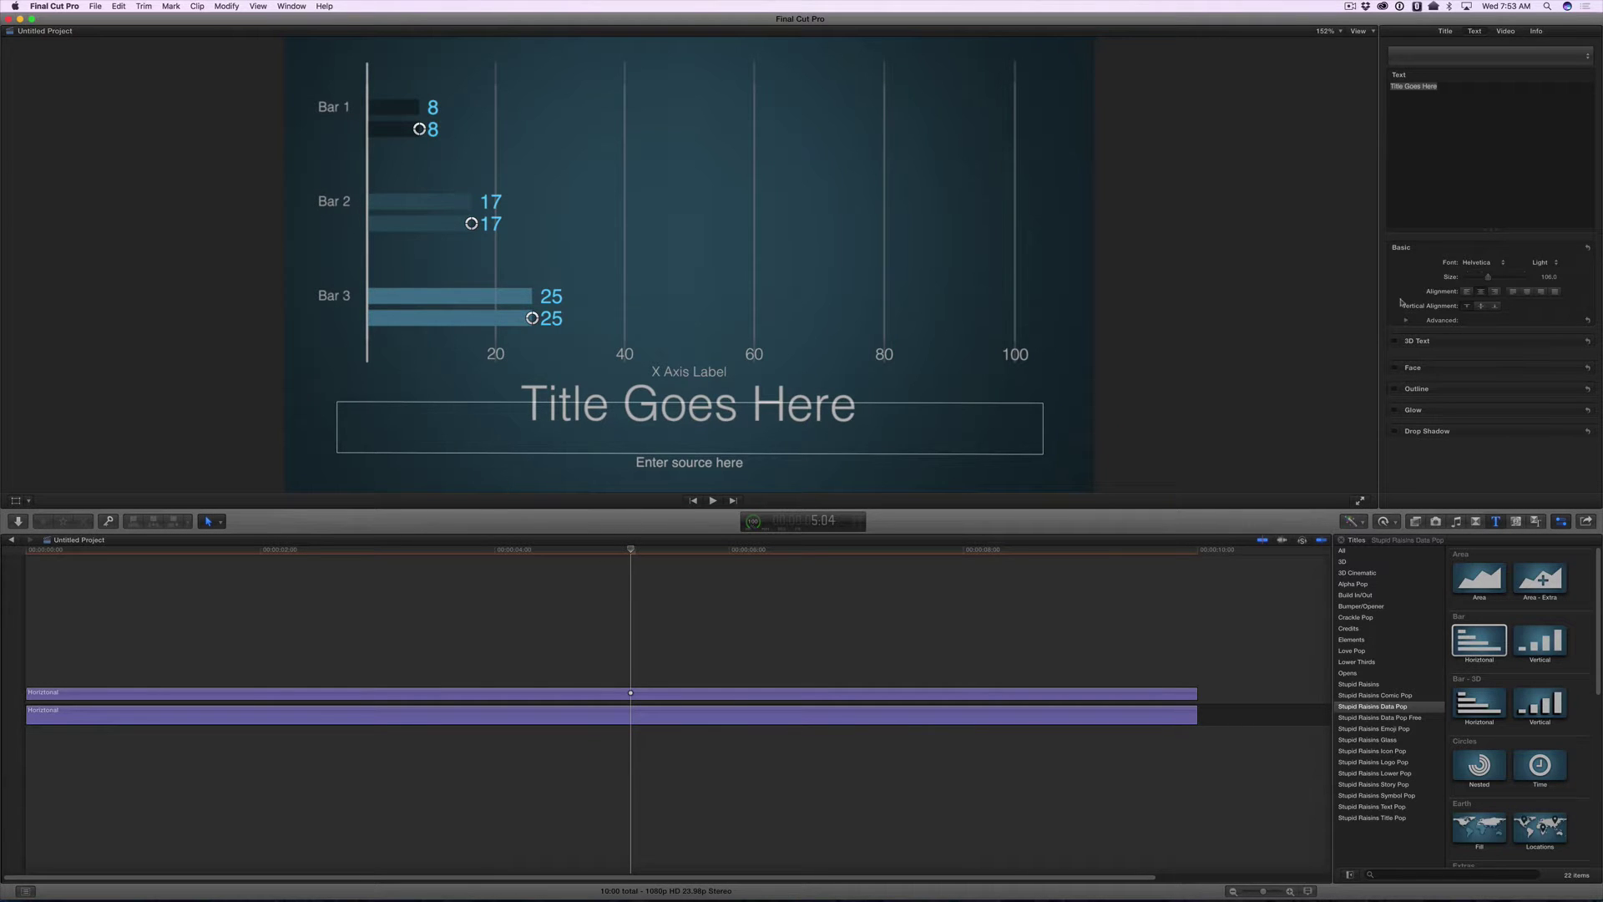
{"action": "left_click", "coordinate": [739, 692]}
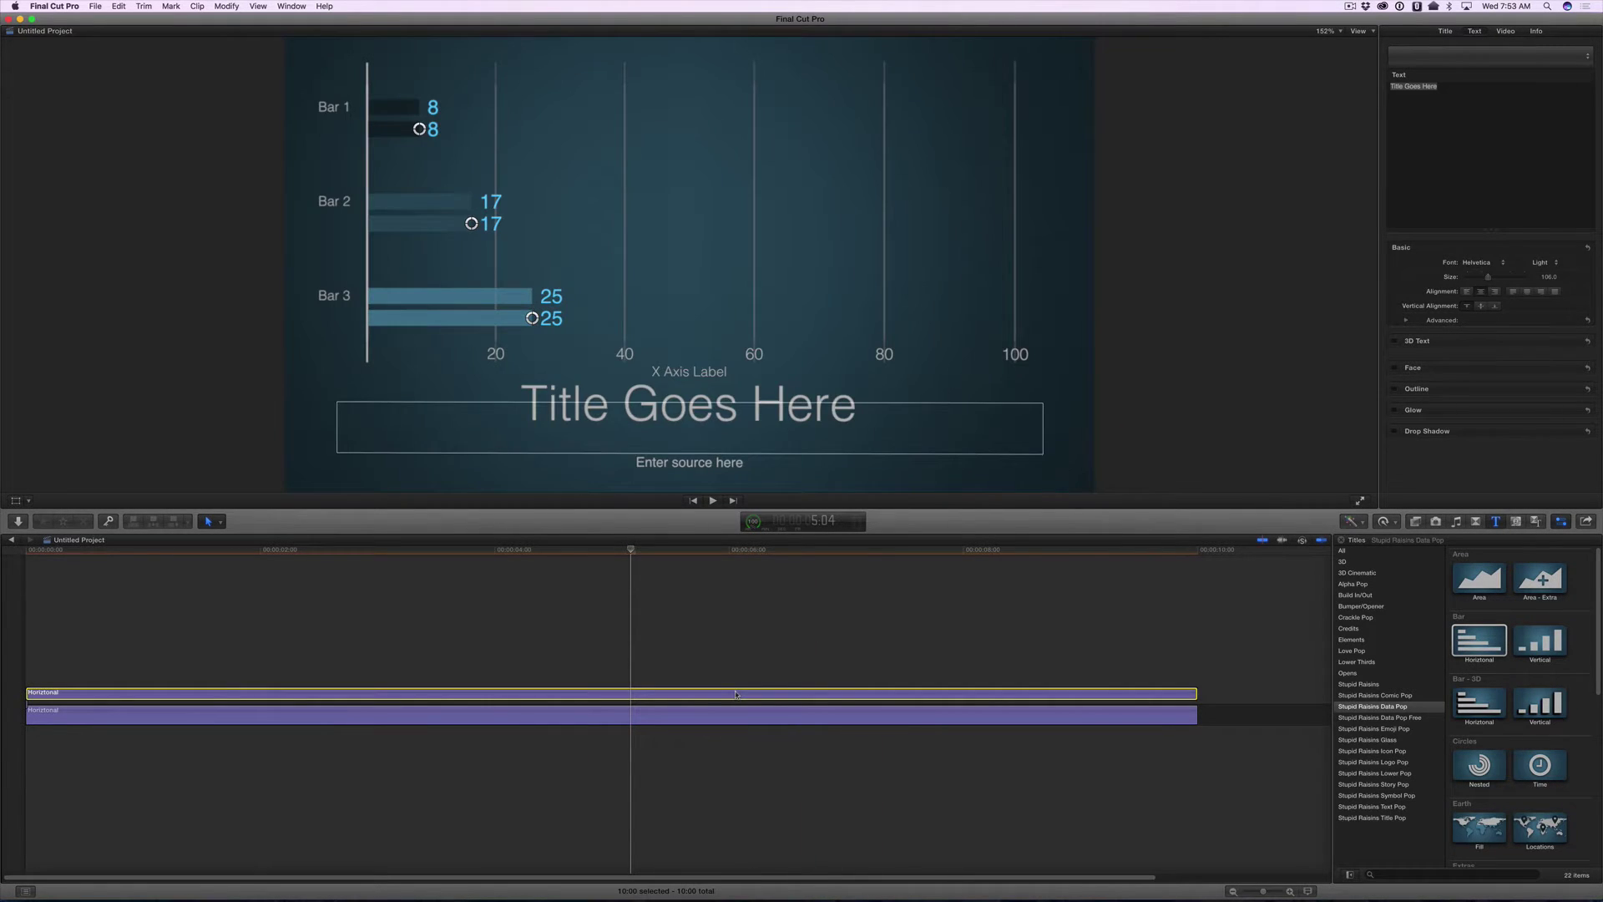
{"action": "left_click", "coordinate": [1445, 30]}
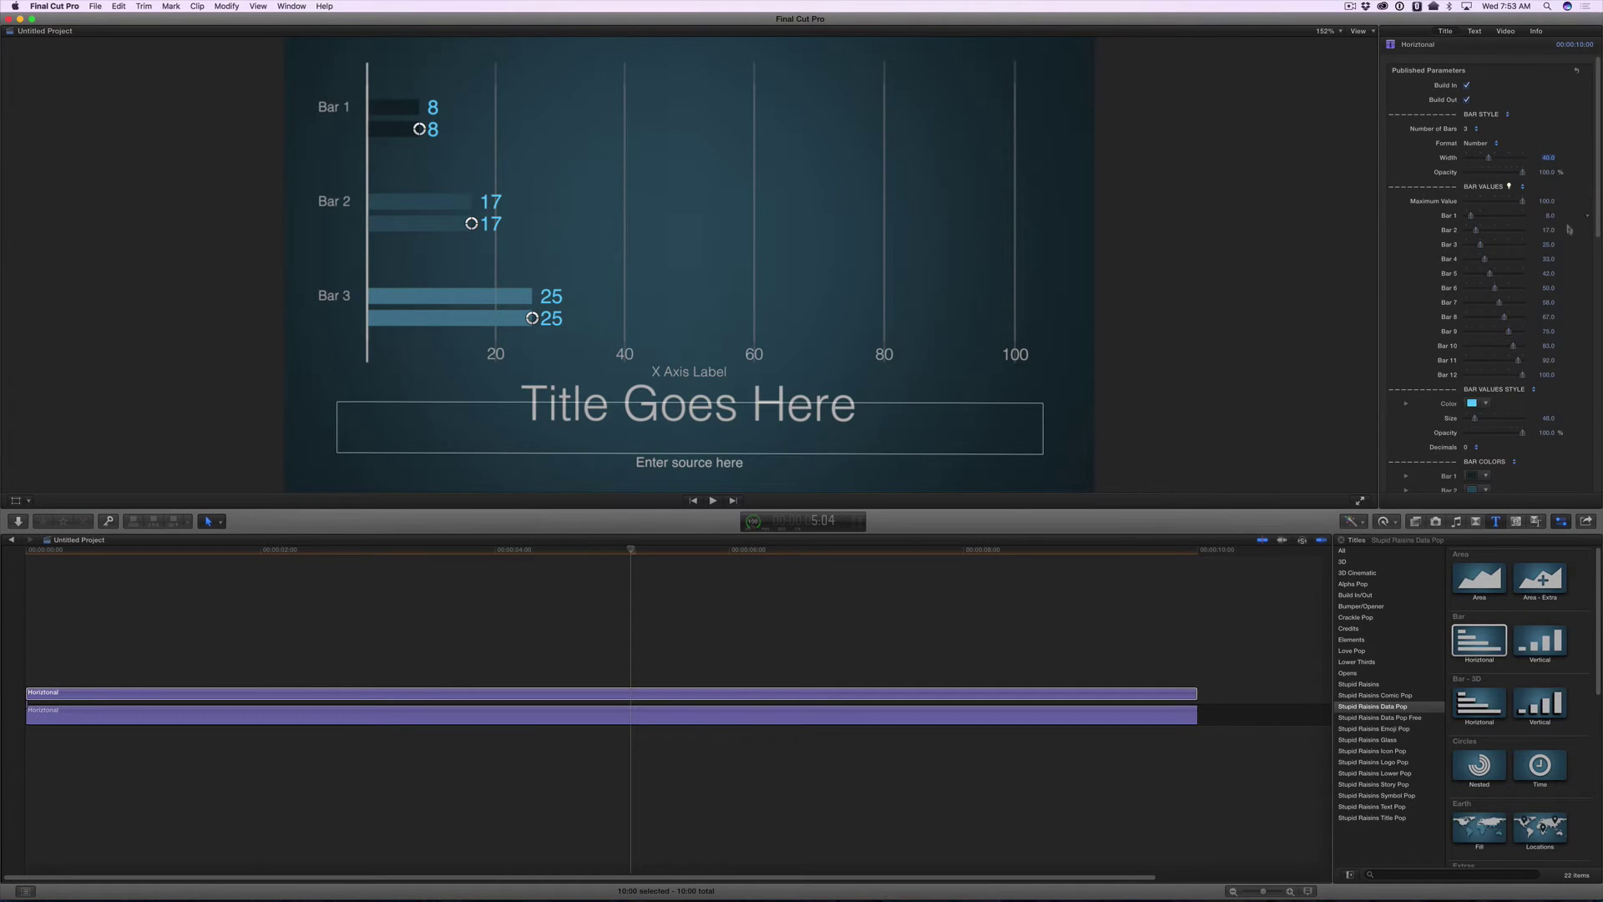
{"action": "scroll", "coordinate": [1569, 229], "scroll_direction": "down", "scroll_amount": 10}
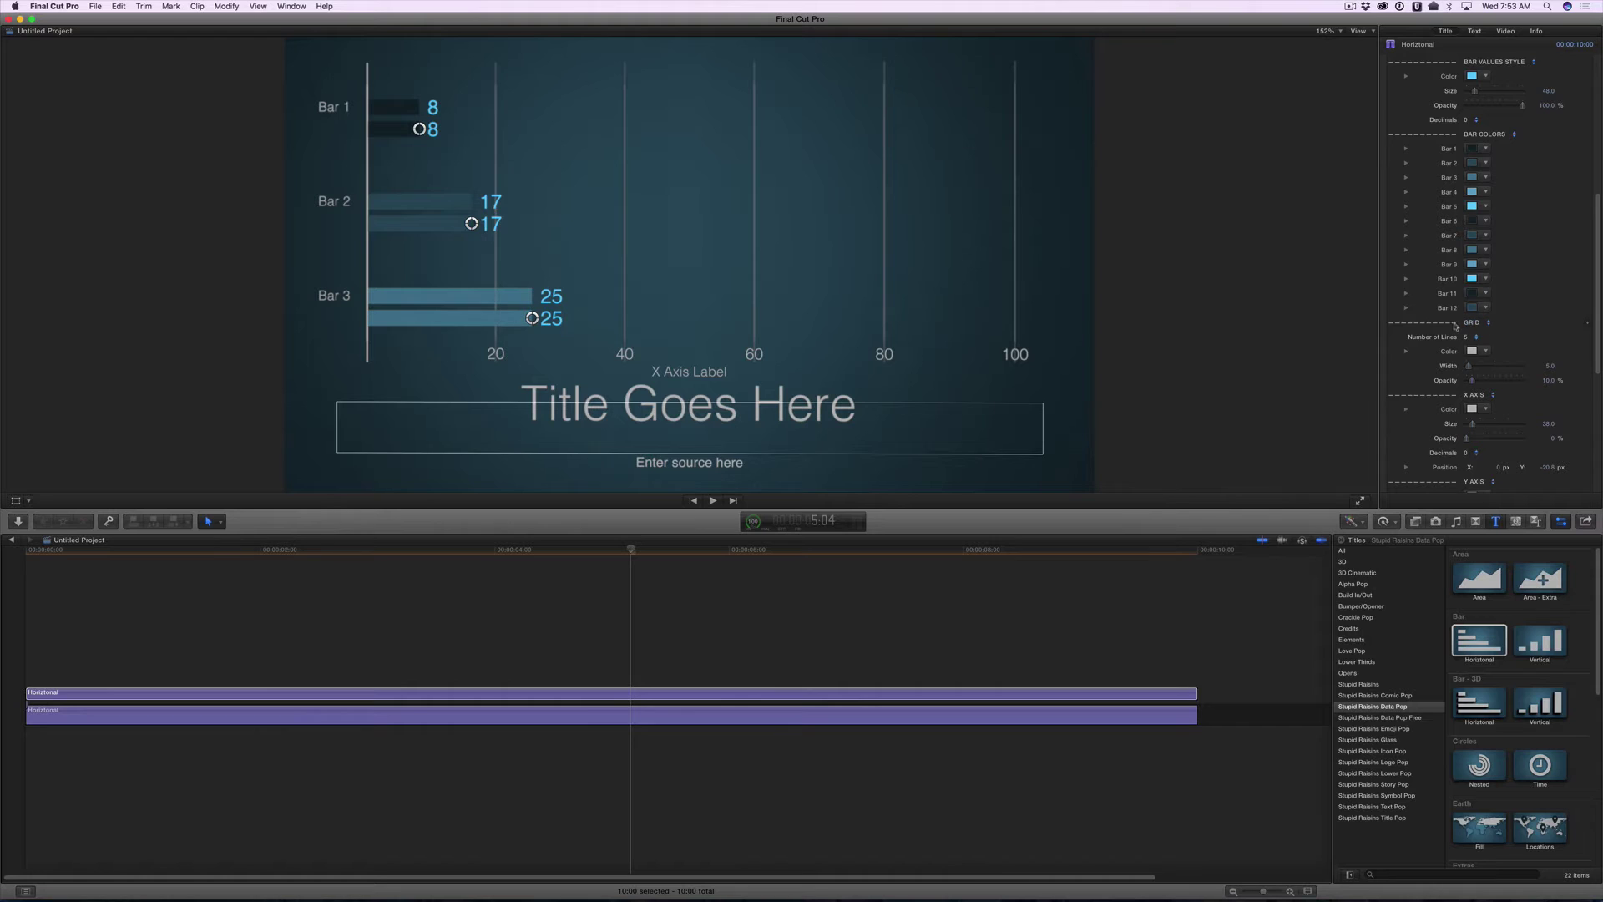
{"action": "left_click_drag", "start_coordinate": [1474, 382], "coordinate": [1449, 384]}
Reduce the bar width of the upper chart copy to about 32.
{"action": "scroll", "coordinate": [1475, 276], "scroll_direction": "up", "scroll_amount": 2}
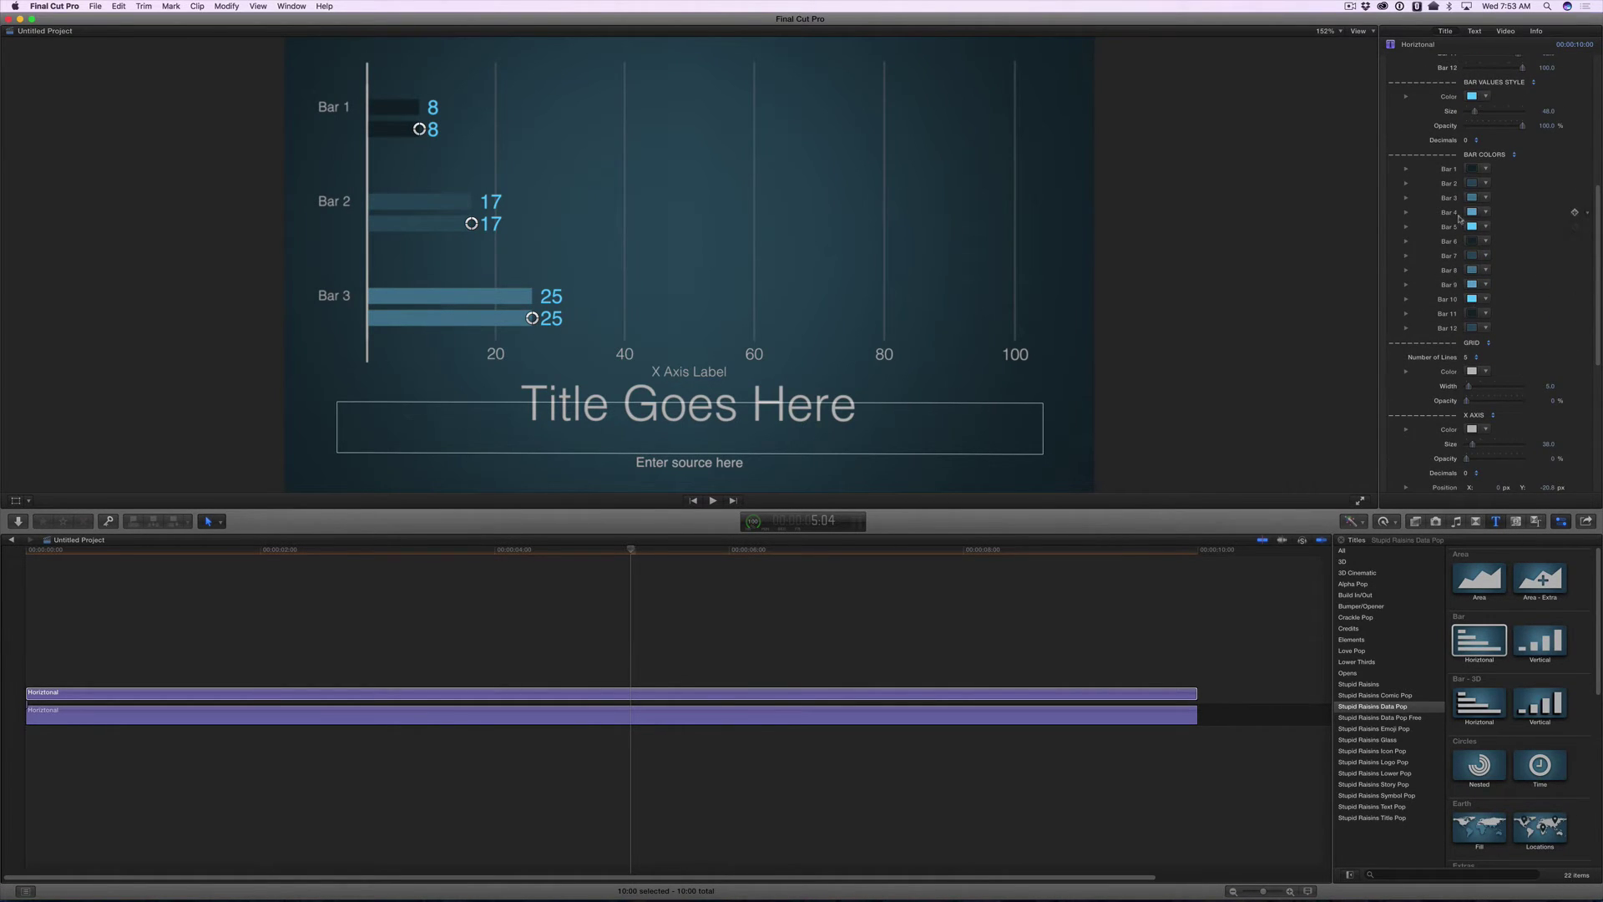
{"action": "scroll", "coordinate": [1474, 310], "scroll_direction": "up", "scroll_amount": 5}
{"action": "scroll", "coordinate": [1507, 183], "scroll_direction": "up", "scroll_amount": 15}
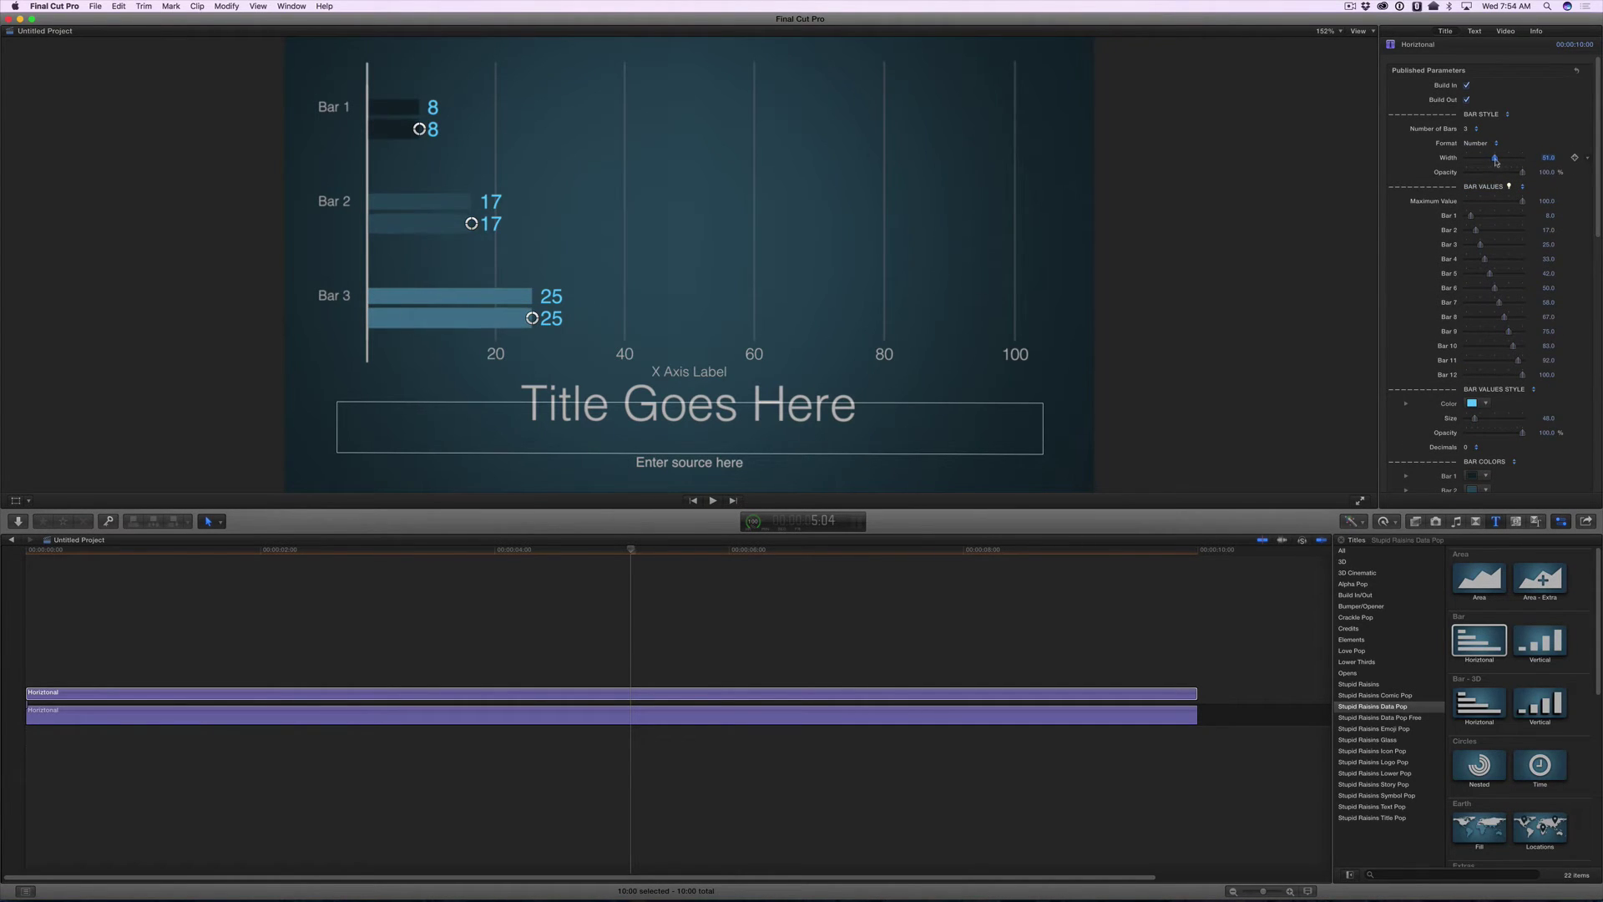
{"action": "left_click_drag", "start_coordinate": [1493, 158], "coordinate": [1486, 159]}
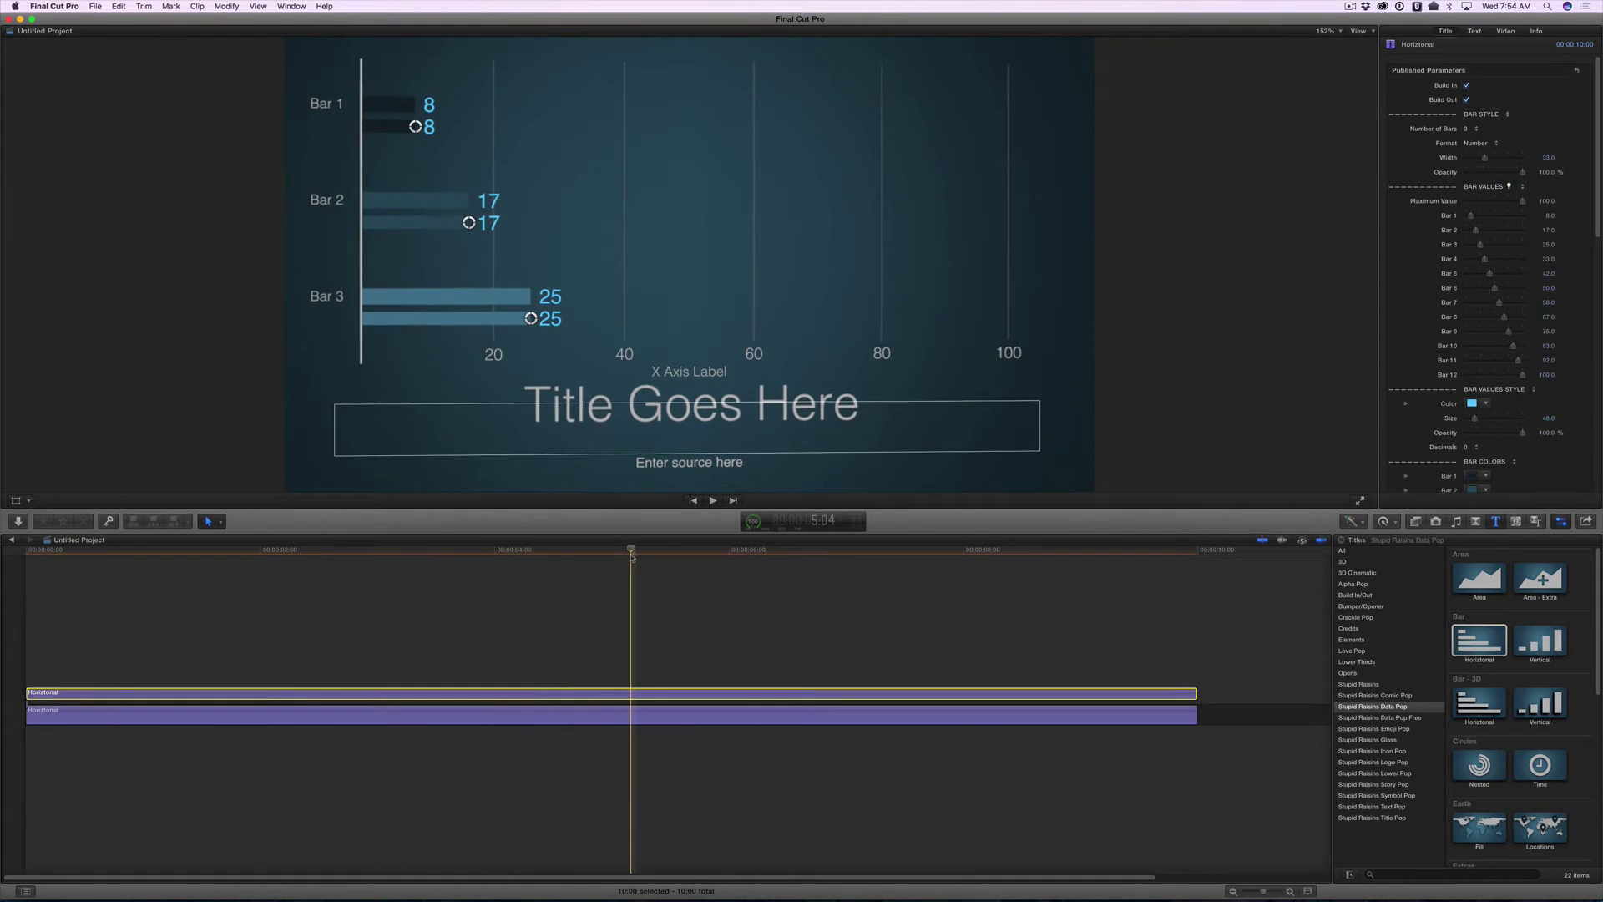
Duplicate the upper chart copy onto a third layer and move it up to a Y position of about 47 px.
{"action": "left_click", "coordinate": [632, 693]}
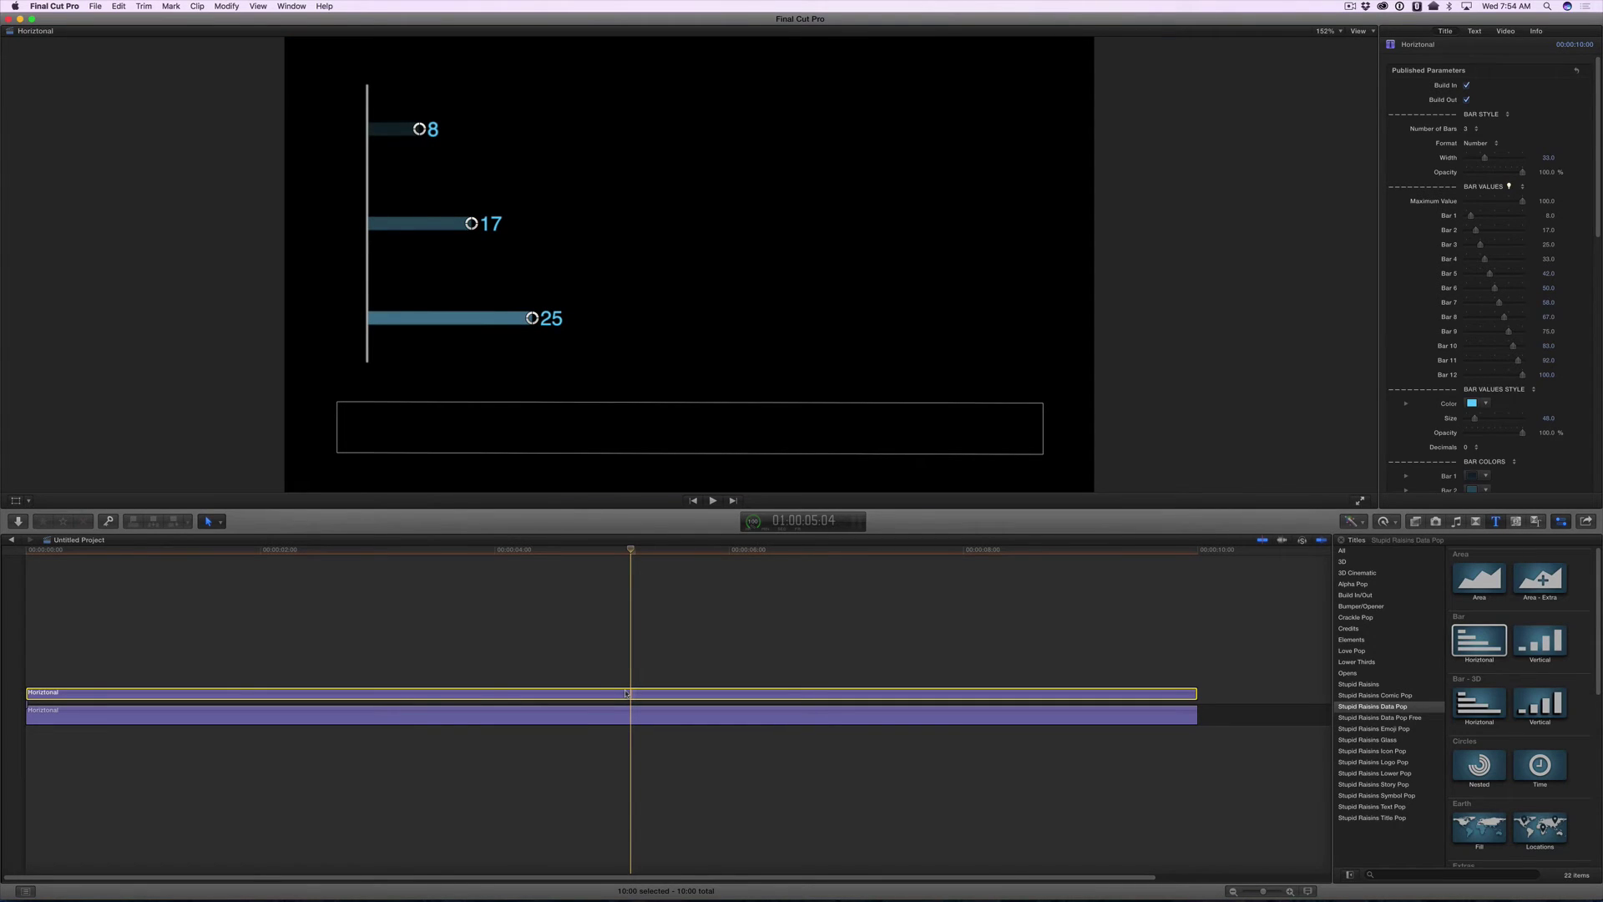
{"action": "left_click_drag", "start_coordinate": [626, 692], "coordinate": [625, 642]}
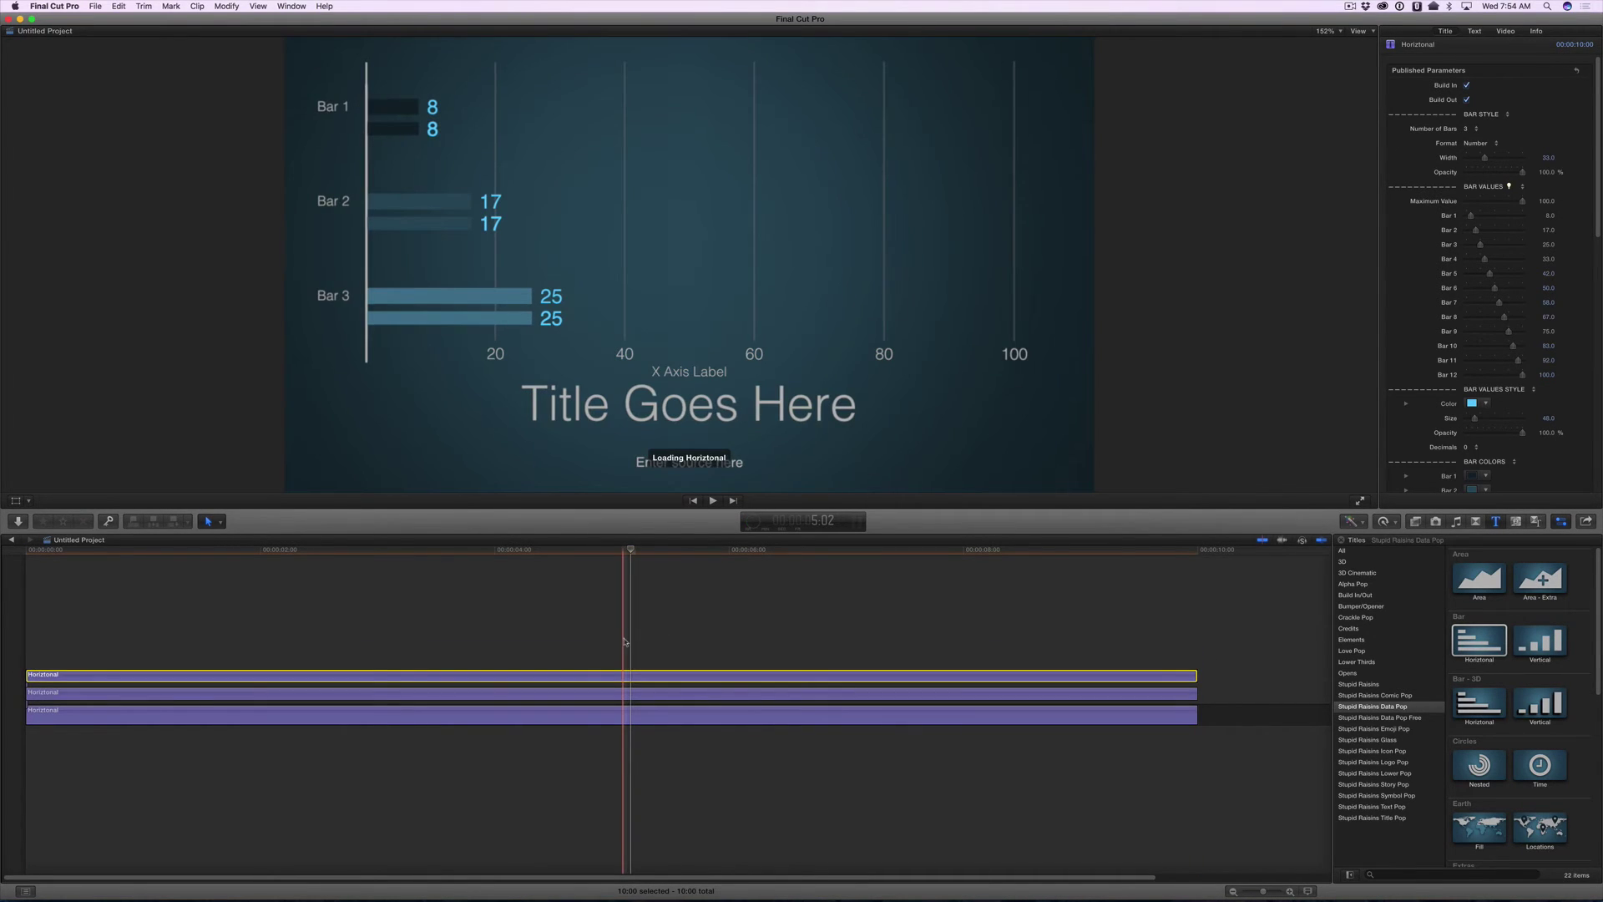
{"action": "left_click", "coordinate": [1505, 31]}
{"action": "left_click_drag", "start_coordinate": [1547, 106], "coordinate": [1547, 78]}
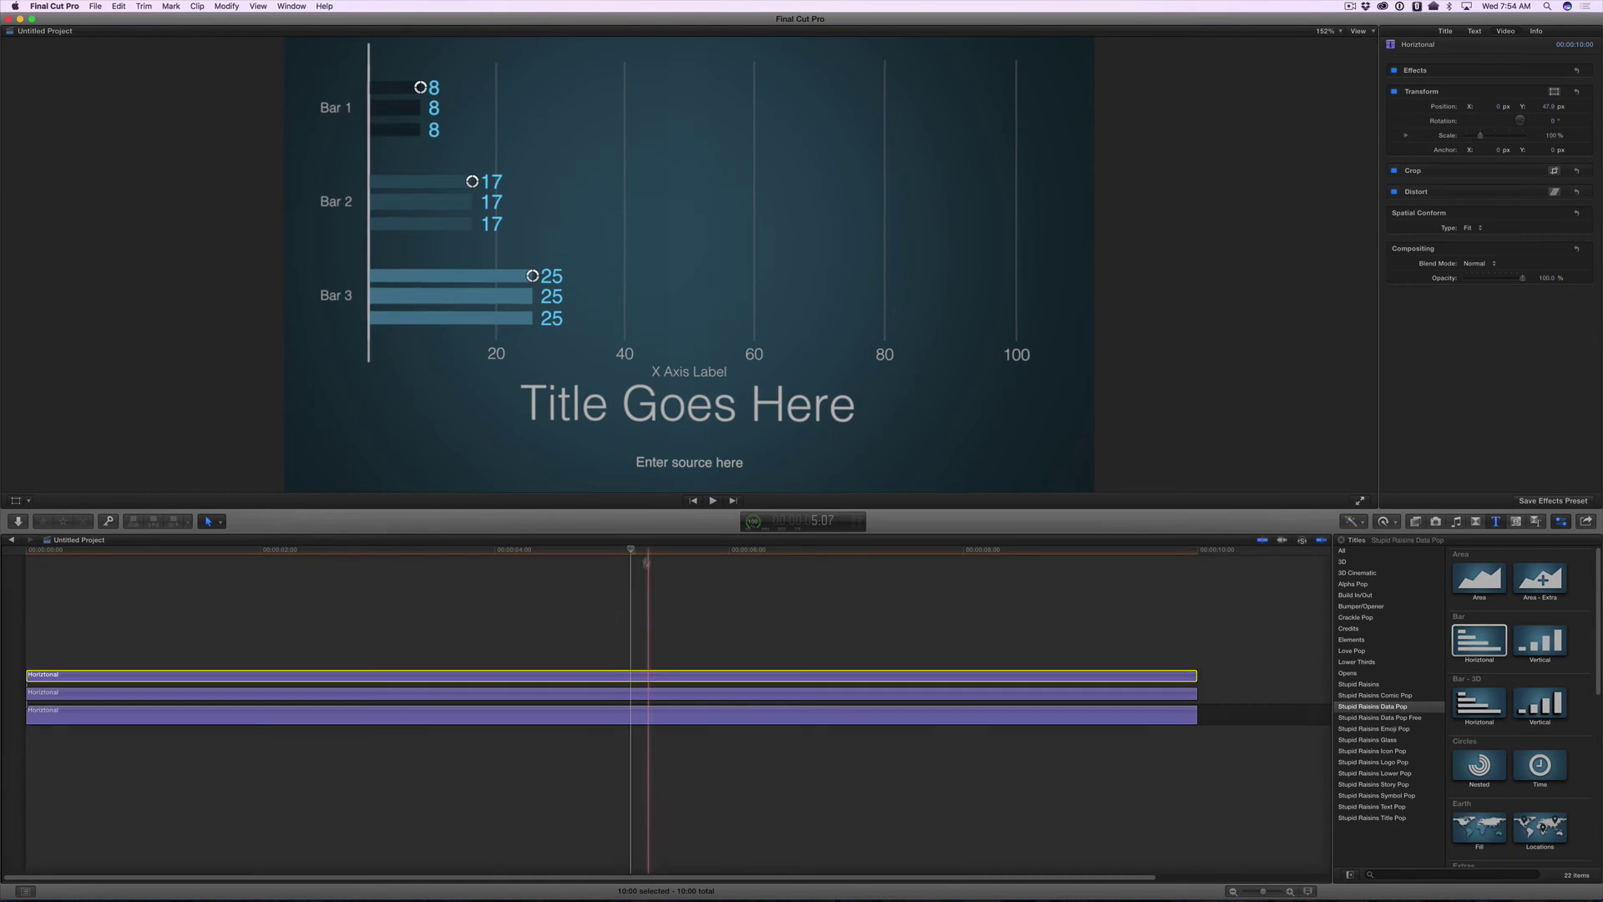
Shorten Bar 3 of the topmost chart copy to just below the 20 grid line using its on-screen handle.
{"action": "left_click", "coordinate": [624, 675]}
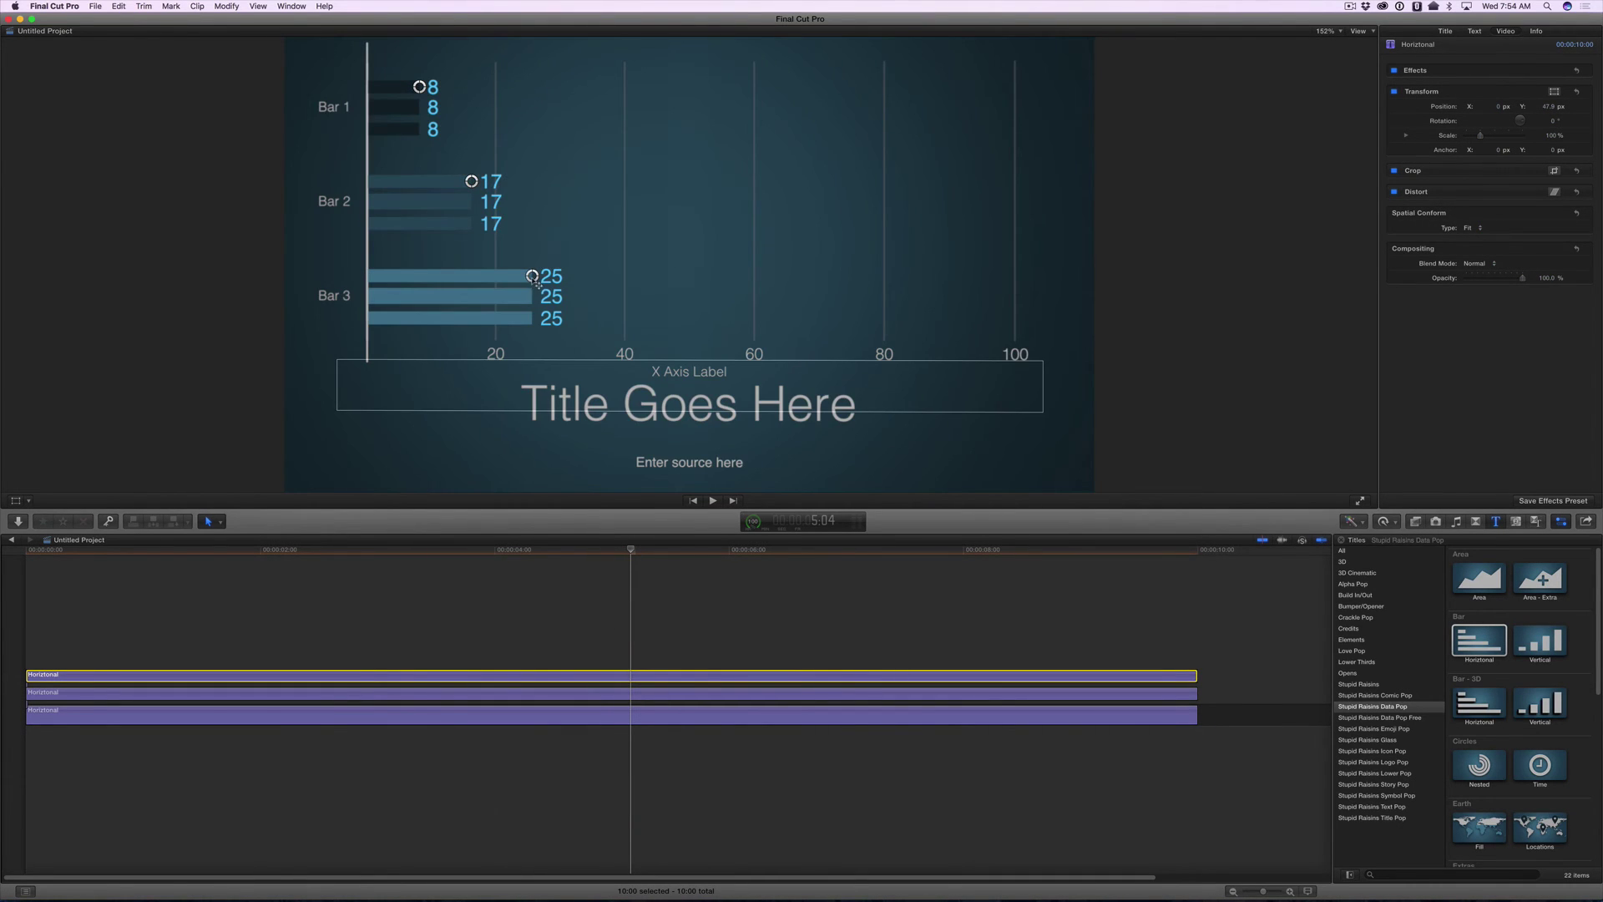
{"action": "left_click", "coordinate": [532, 277]}
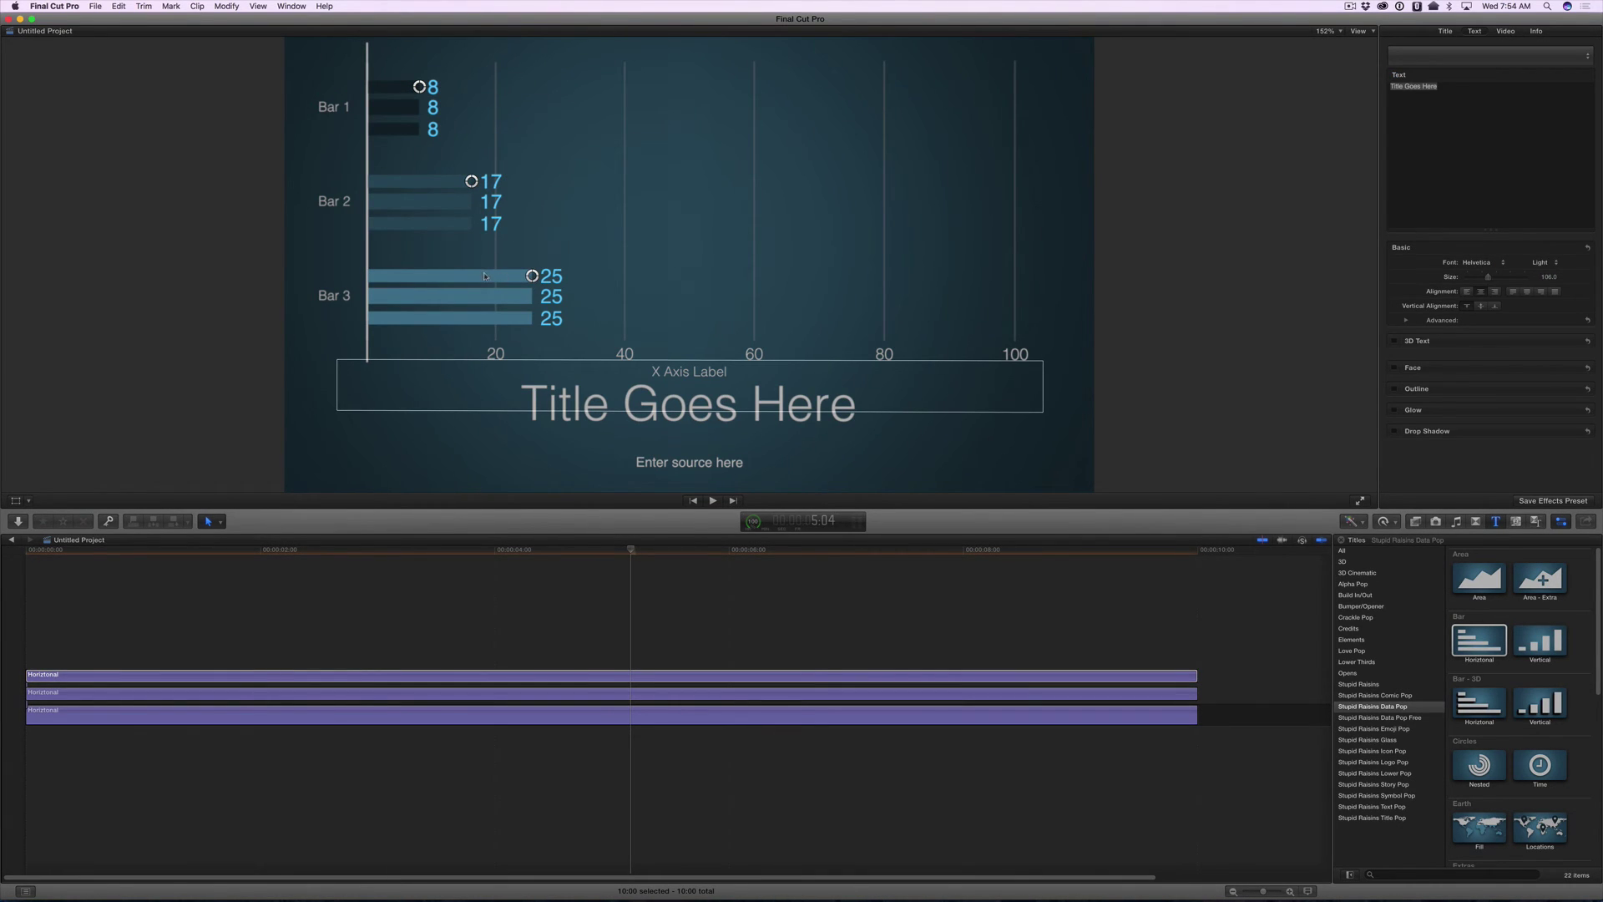
{"action": "left_click", "coordinate": [625, 675]}
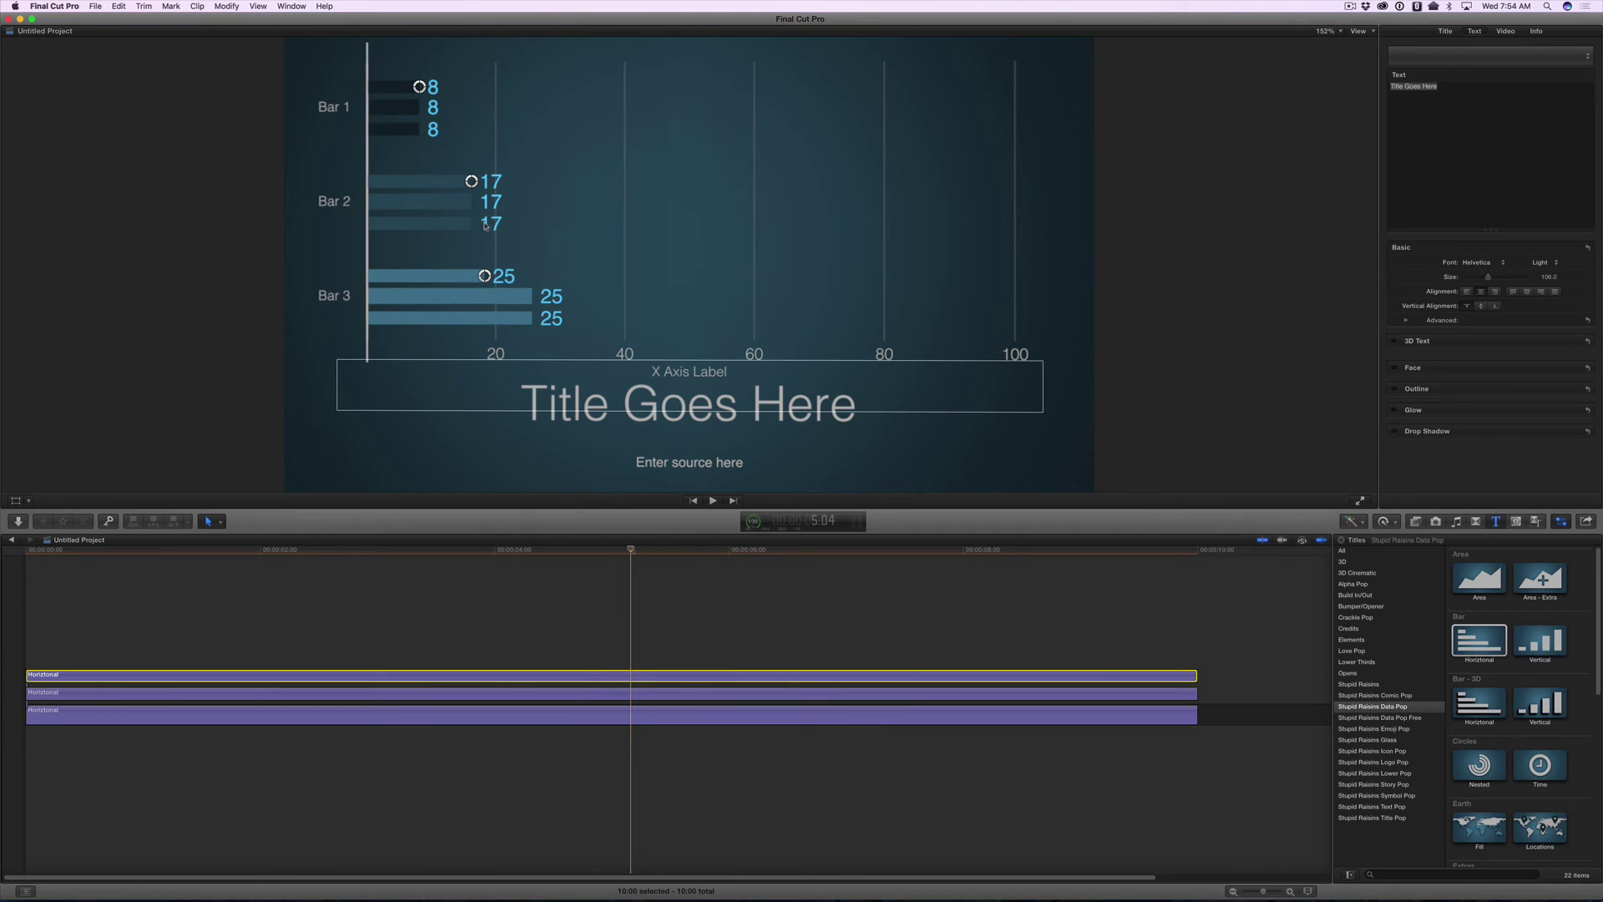